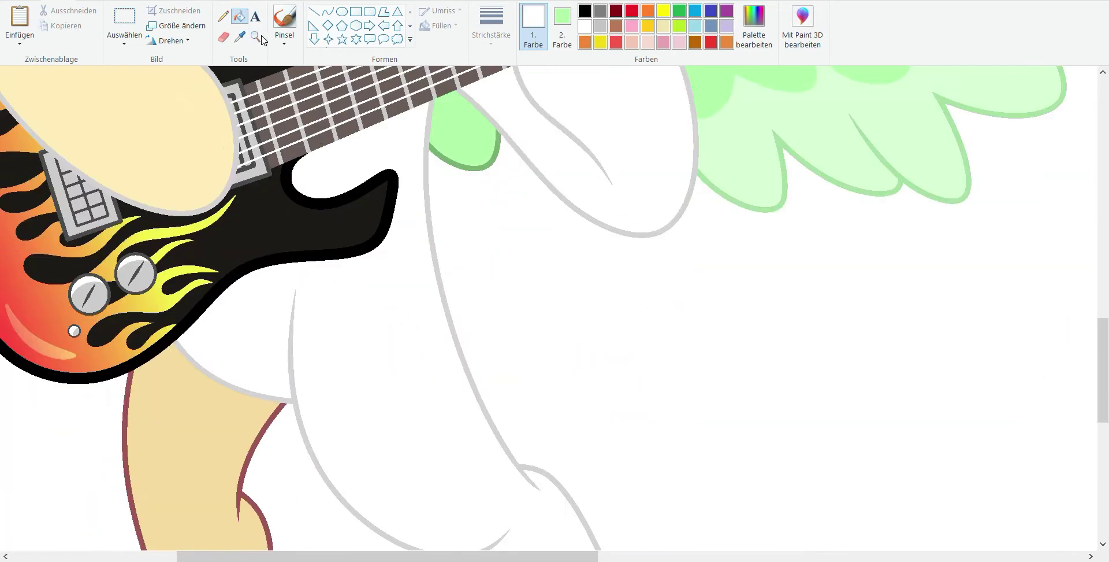
Fill the large pony's forelegs with white and its rear hind leg with light grey, sampling the colours from the small reference pony.
ctrl+scroll(263, 41, down, 3)
click(239, 38)
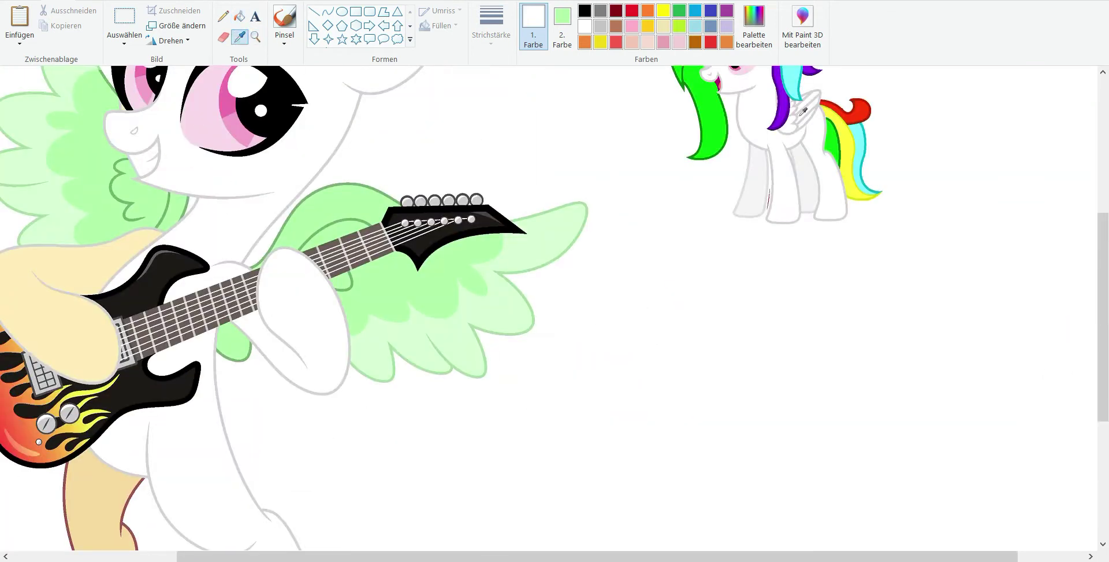
scroll(102, 445, down, 3)
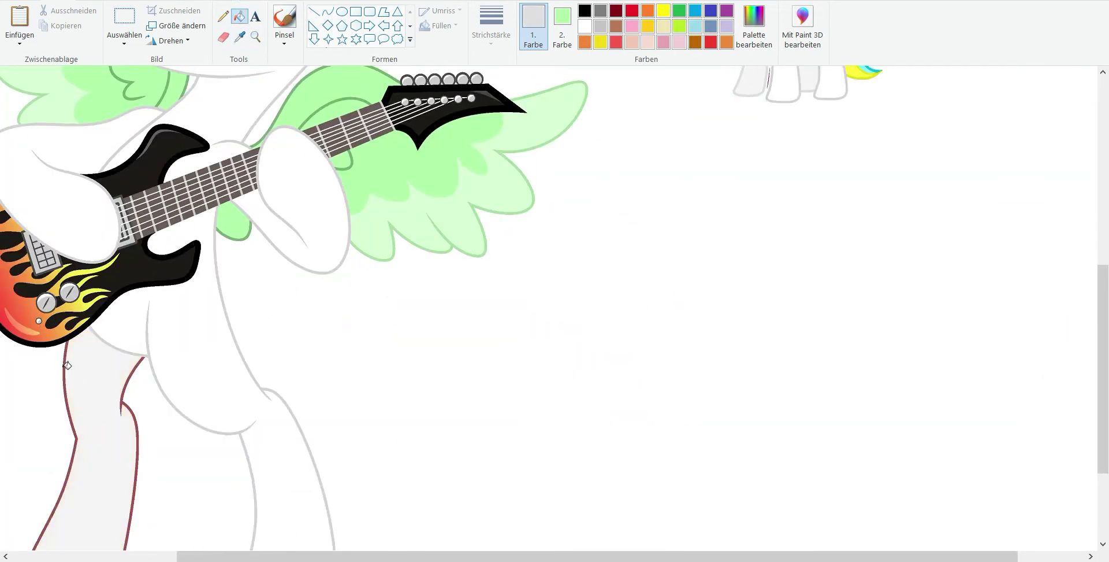
ctrl+scroll(68, 365, down, 2)
Recolour the green and dark overlapping outlines at the base of the far ear to light grey.
ctrl+scroll(211, 248, up, 4)
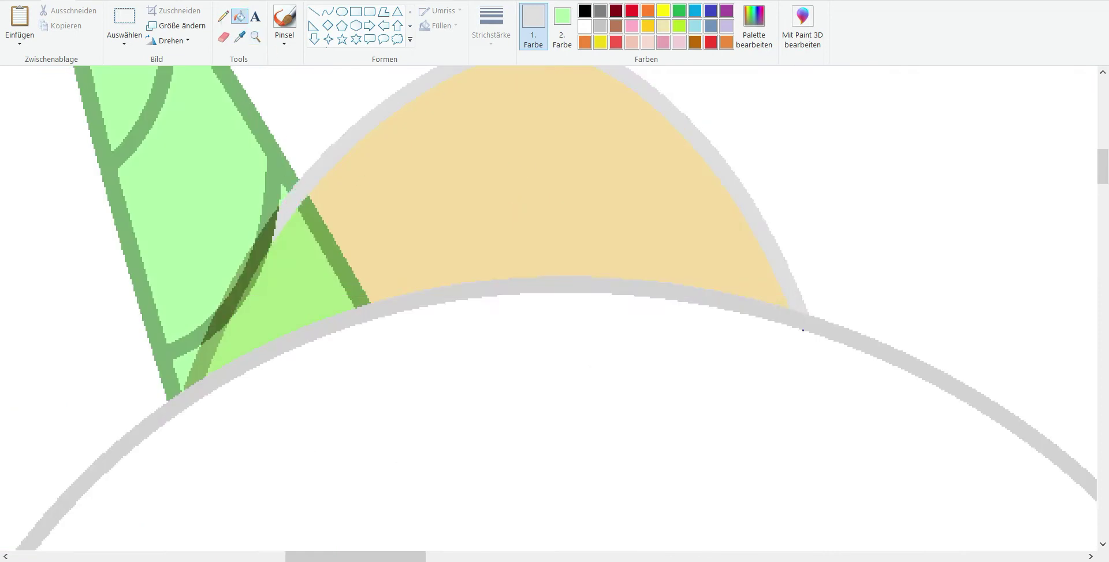
click(292, 175)
click(283, 300)
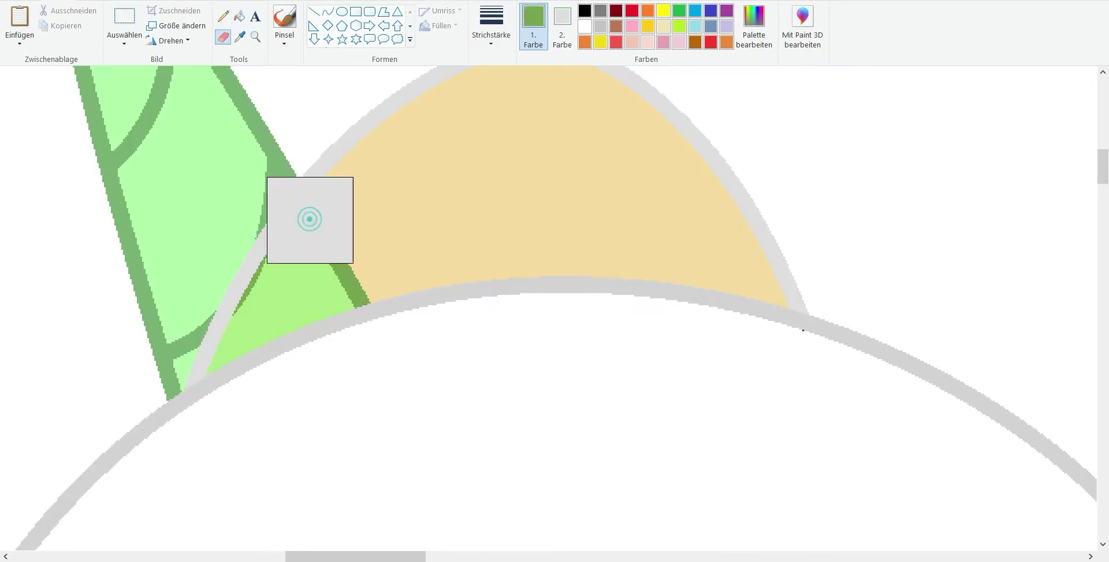
ctrl+scroll(661, 339, down, 3)
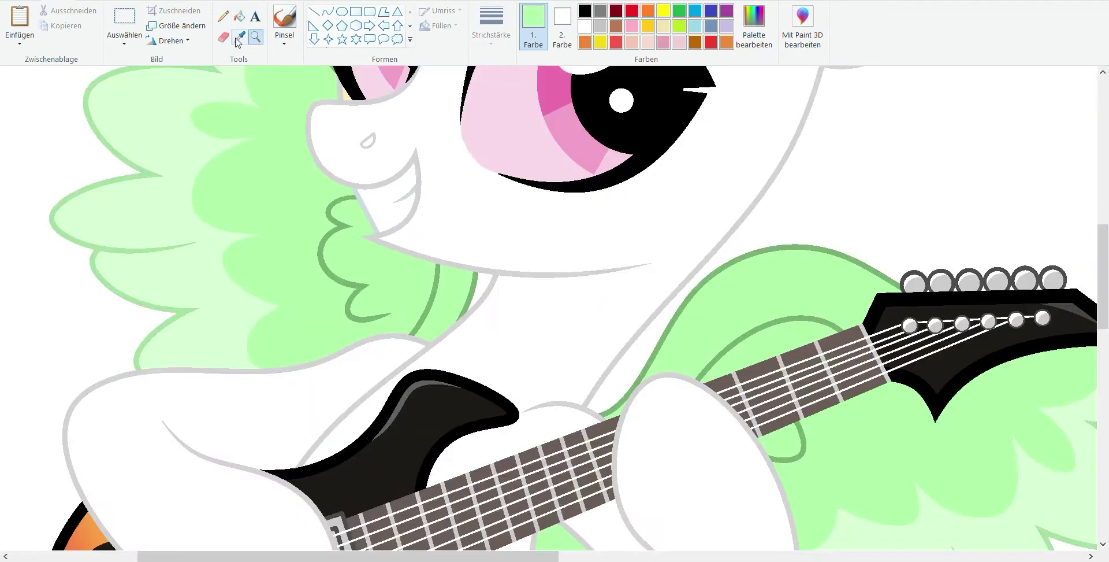
Recolour the dark green outlines of the chest tufts and wings to the grey of the body outline.
ctrl+scroll(355, 287, up, 3)
click(356, 287)
click(471, 283)
scroll(696, 294, down, 3)
click(733, 222)
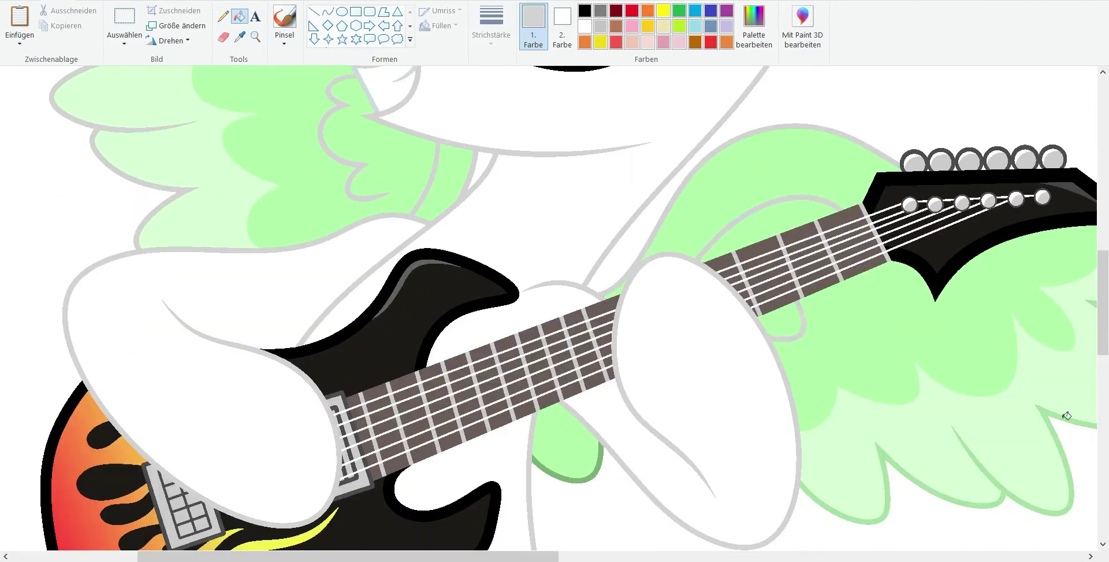
Fill the green chest tufts and wing feathers with white sampled from the body.
scroll(1073, 396, down, 3)
click(239, 37)
ctrl+scroll(104, 161, down, 3)
click(105, 161)
ctrl+scroll(105, 161, up, 3)
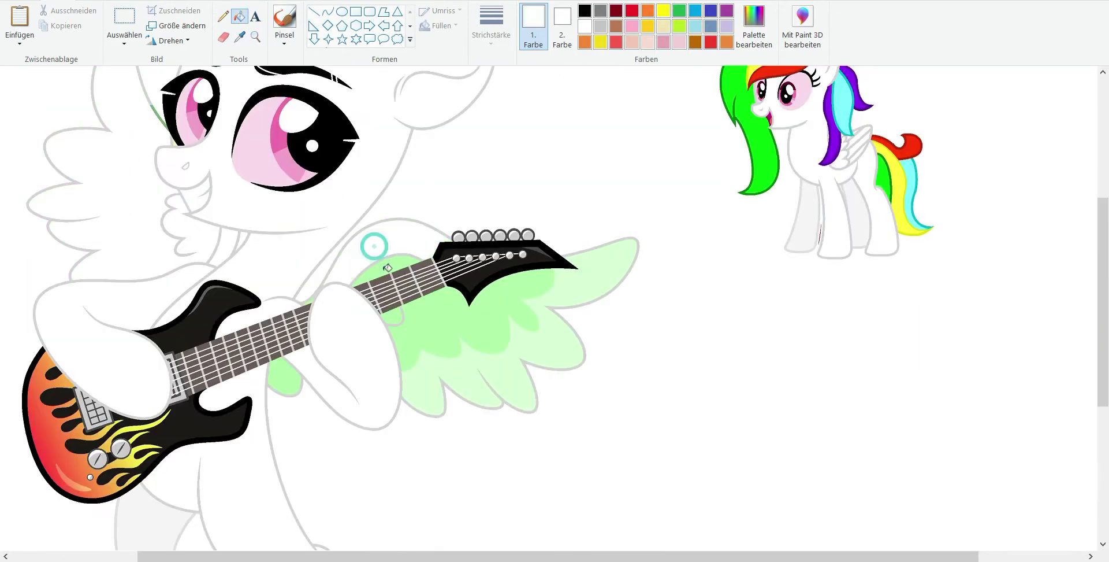
click(378, 243)
Draw a short horizontal red line over the hoof's lower outline to match the outline's thickness.
ctrl+scroll(606, 206, up, 5)
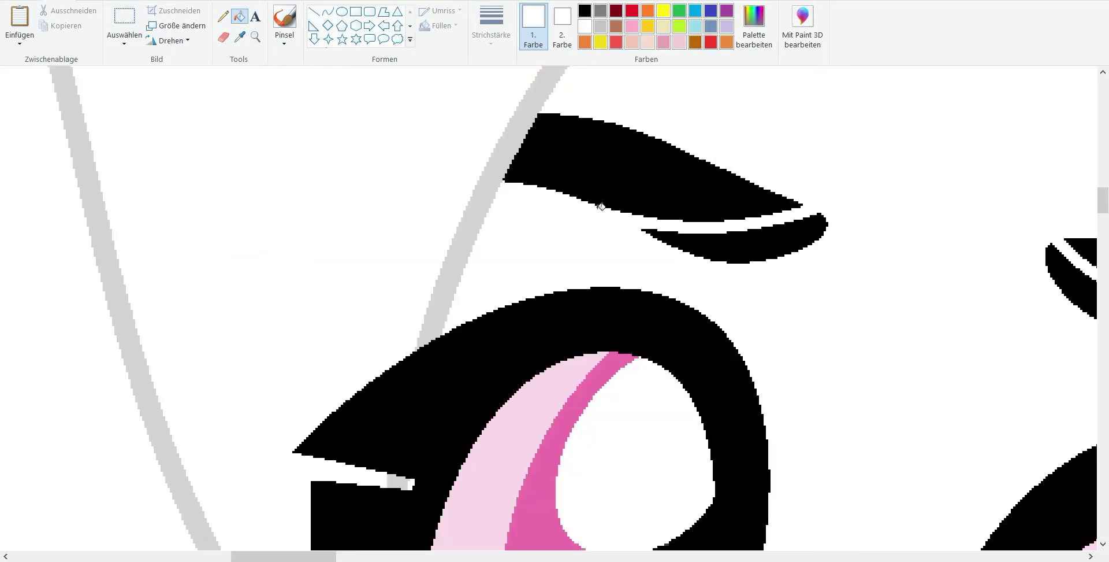
scroll(606, 205, down, 5)
click(239, 37)
click(254, 297)
ctrl+scroll(255, 297, down, 5)
click(256, 37)
click(447, 220)
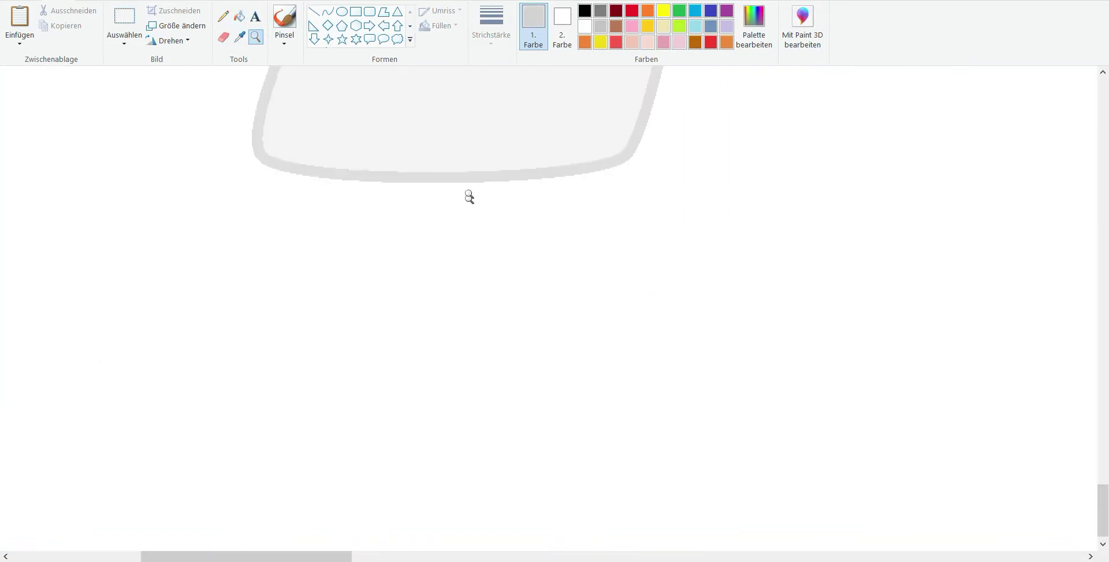
click(447, 220)
click(314, 11)
click(632, 11)
drag(363, 225, 451, 221)
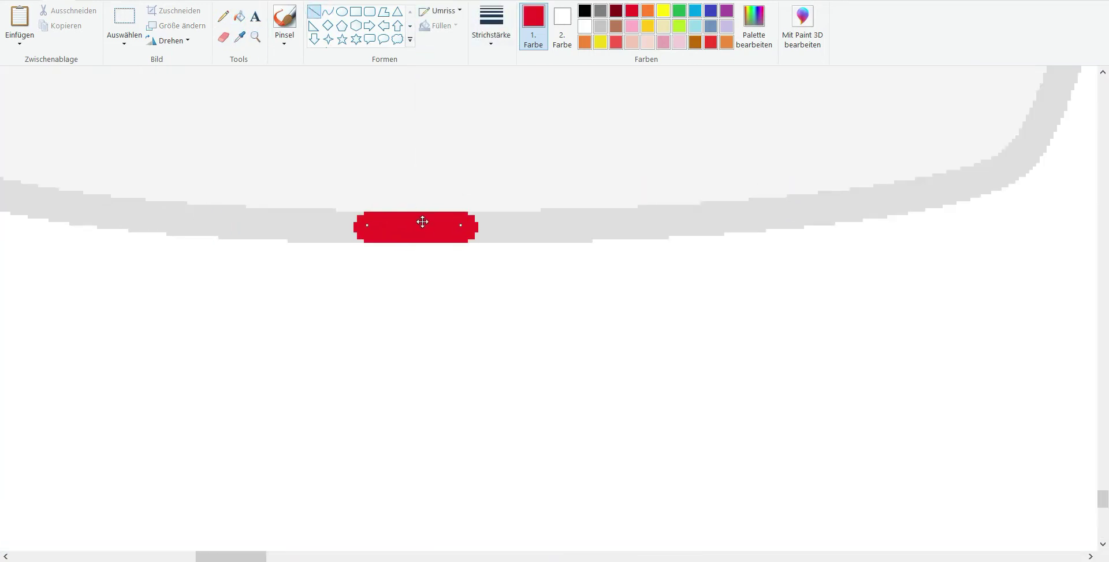
Draw a short vertical red reference line in the blank area beside the head and shift it closer to the canvas edge.
click(255, 37)
click(314, 11)
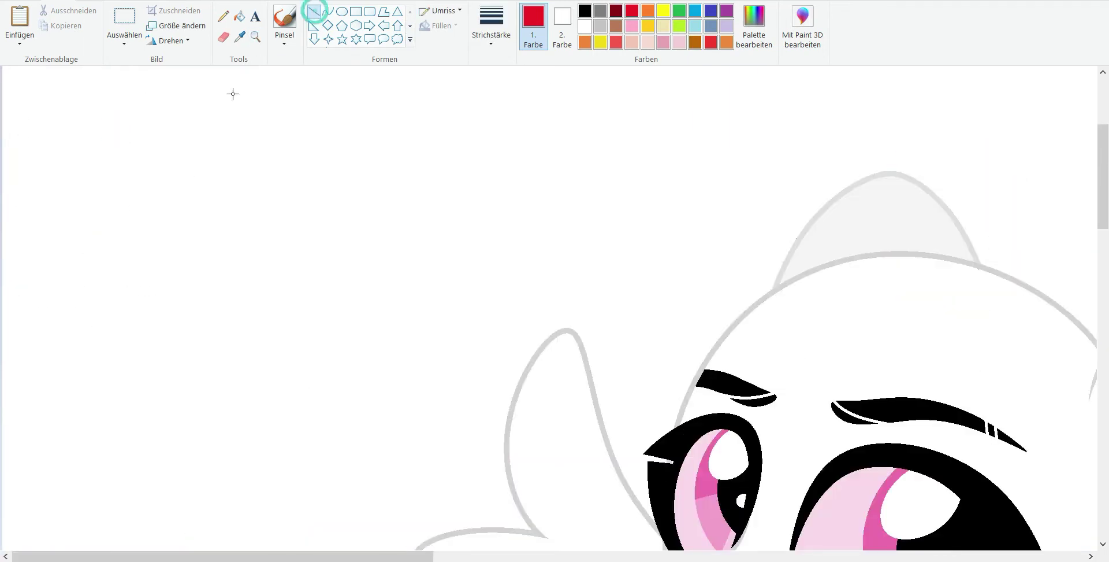
drag(232, 94, 233, 159)
drag(233, 125, 152, 146)
Draw the fringe outline in red curves across the forehead and over the top of the head to the ear.
scroll(151, 146, down, 3)
click(328, 11)
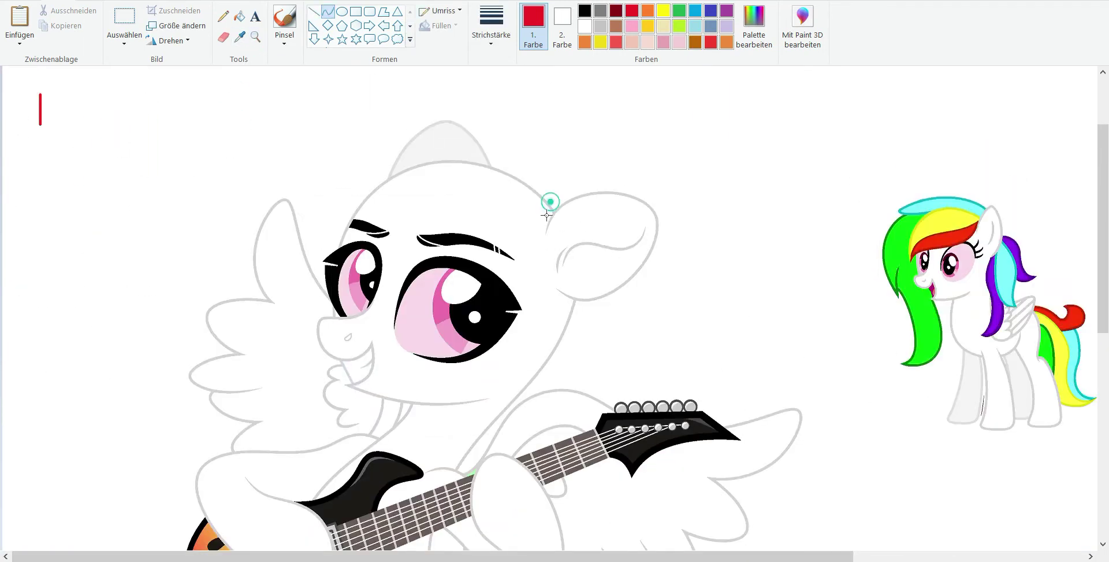
drag(412, 231, 488, 286)
drag(350, 231, 377, 211)
drag(572, 201, 327, 232)
drag(439, 218, 439, 102)
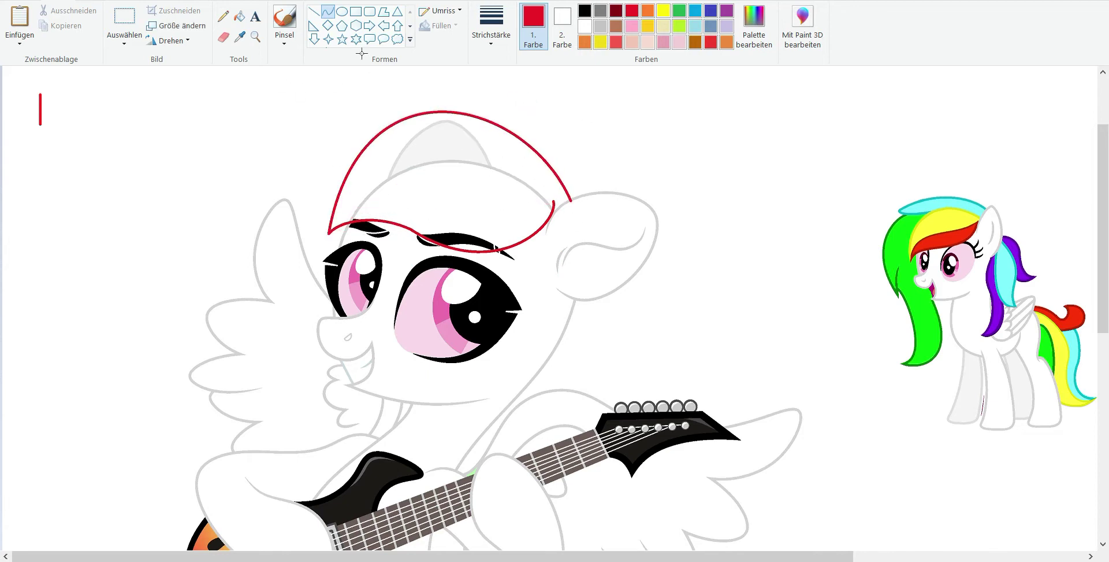
Draw the outer mane outline in red curves from the ear over the head and down into the front locks beside the face.
drag(652, 206, 513, 138)
drag(436, 217, 267, 255)
scroll(312, 289, down, 3)
scroll(268, 289, down, 1)
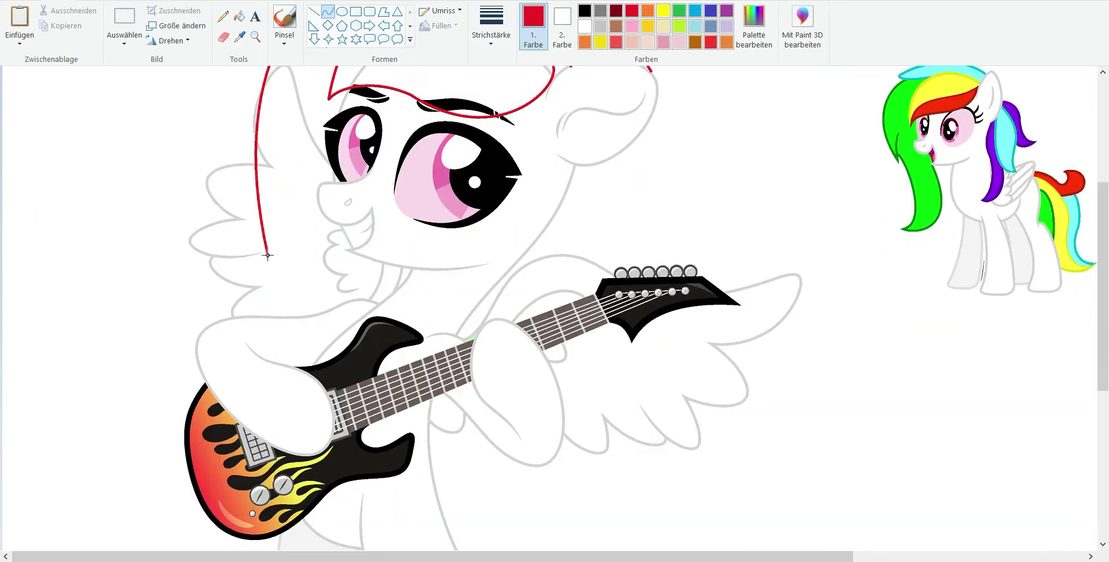
drag(292, 185, 269, 334)
drag(281, 260, 305, 243)
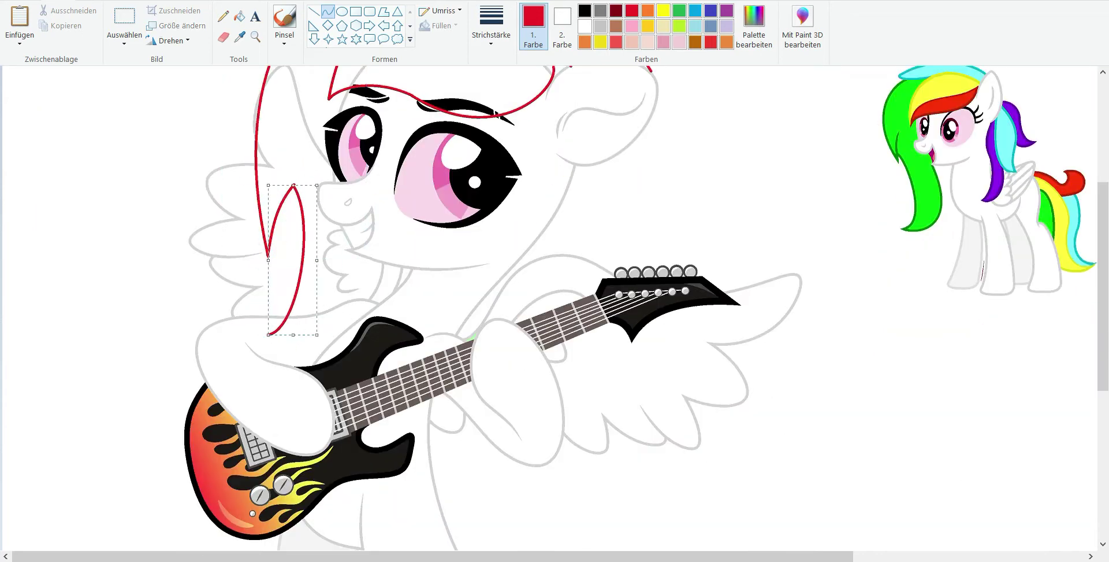
drag(269, 347, 384, 354)
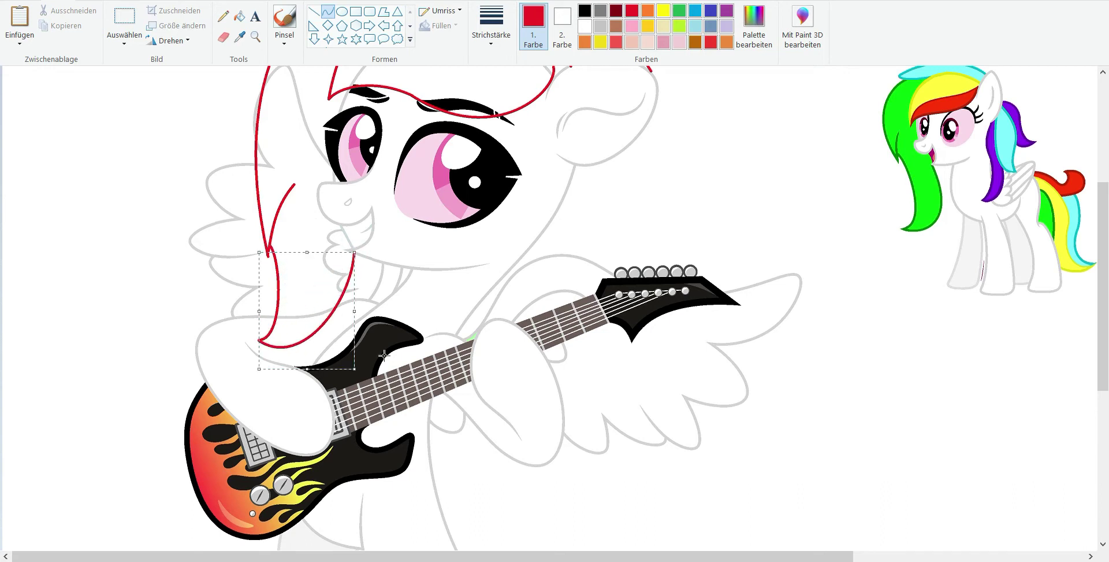
Redraw the foreleg's grey outline across the red front lock and fill the red lines below it with white.
click(255, 37)
click(302, 329)
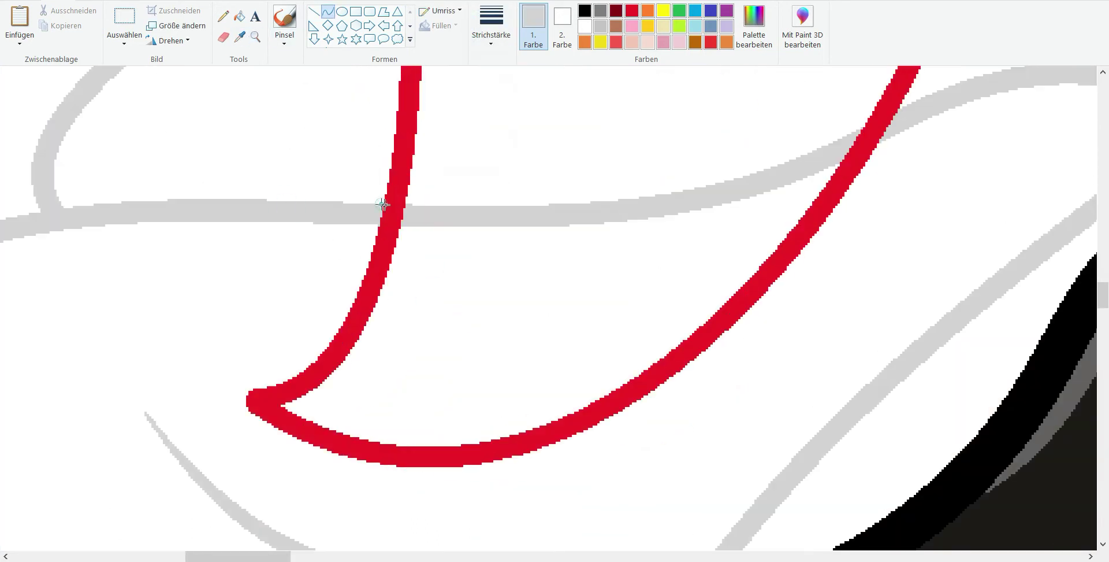
click(327, 11)
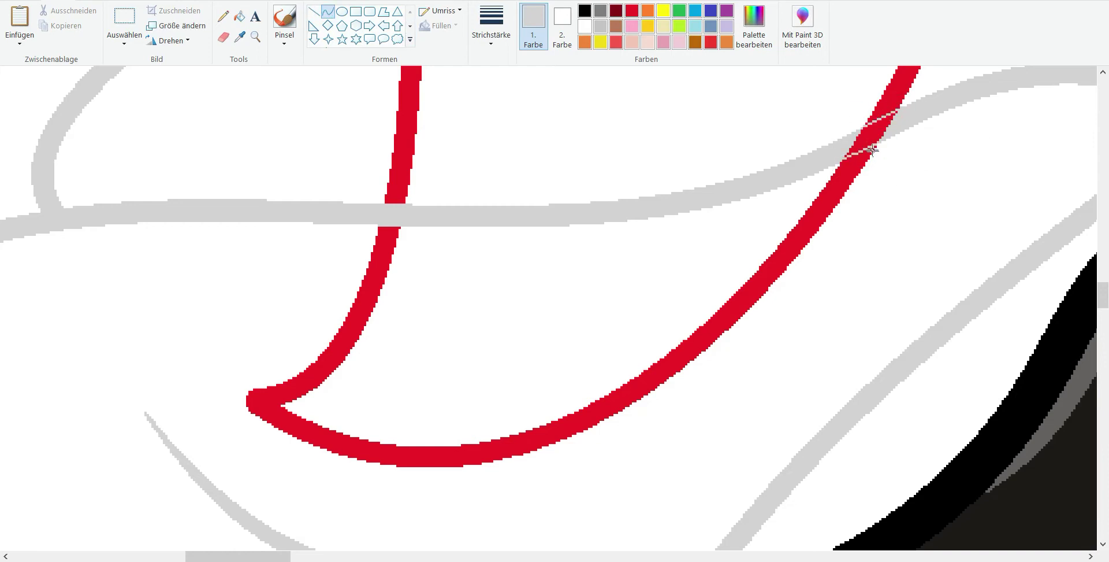
click(240, 16)
right_click(847, 157)
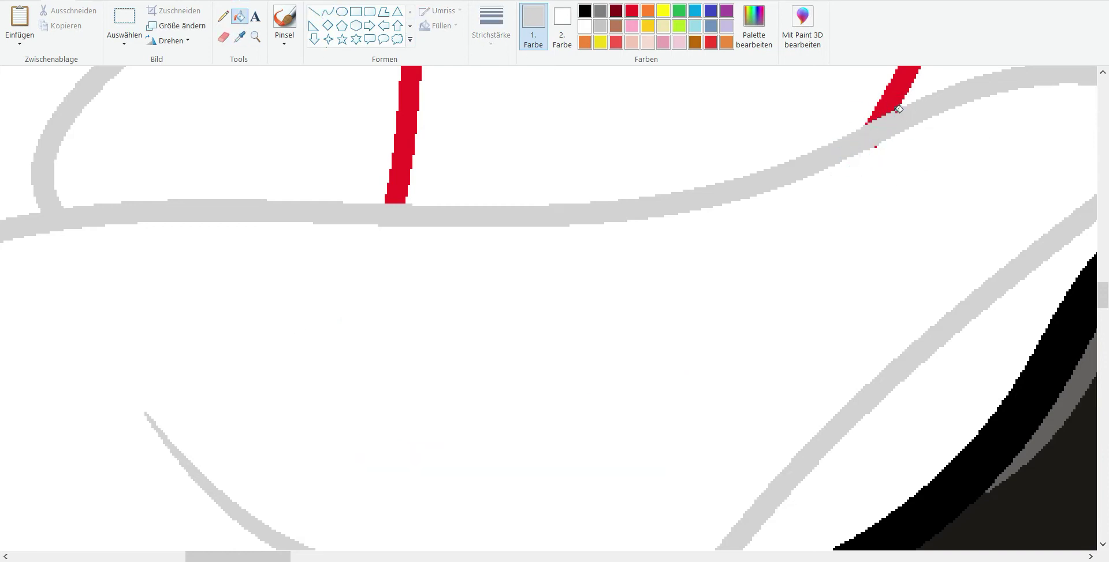
Select orange as the drawing colour and set the line thickness to match the red reference line.
click(256, 37)
right_click(309, 280)
right_click(302, 275)
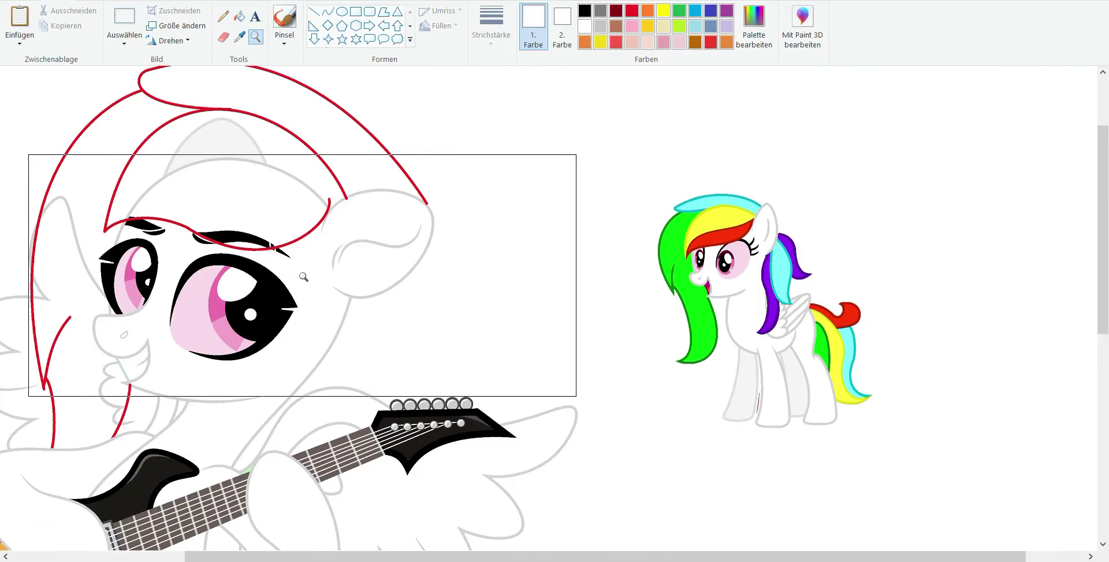
scroll(384, 367, down, 2)
click(633, 10)
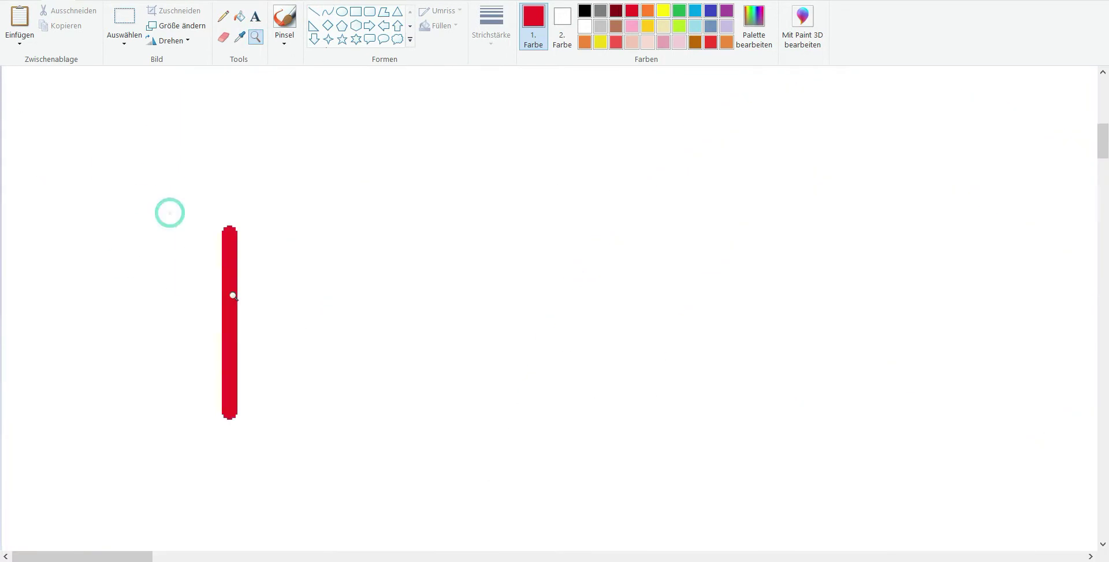
click(647, 10)
drag(303, 161, 304, 133)
click(491, 26)
click(465, 122)
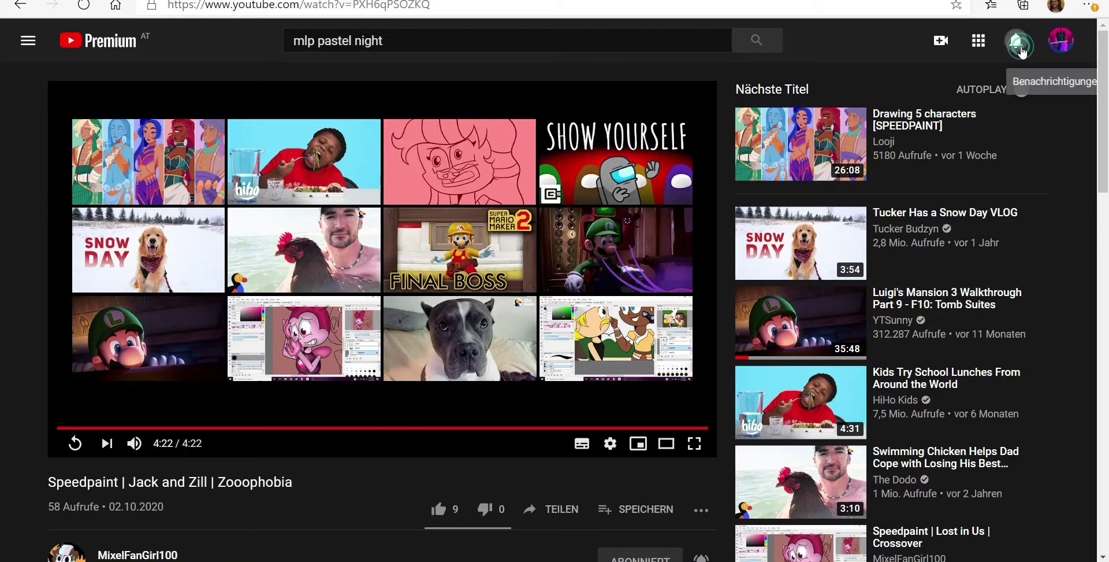
Switch to YouTube in the browser and look through the notifications.
click(1015, 40)
scroll(775, 146, down, 3)
scroll(774, 145, down, 5)
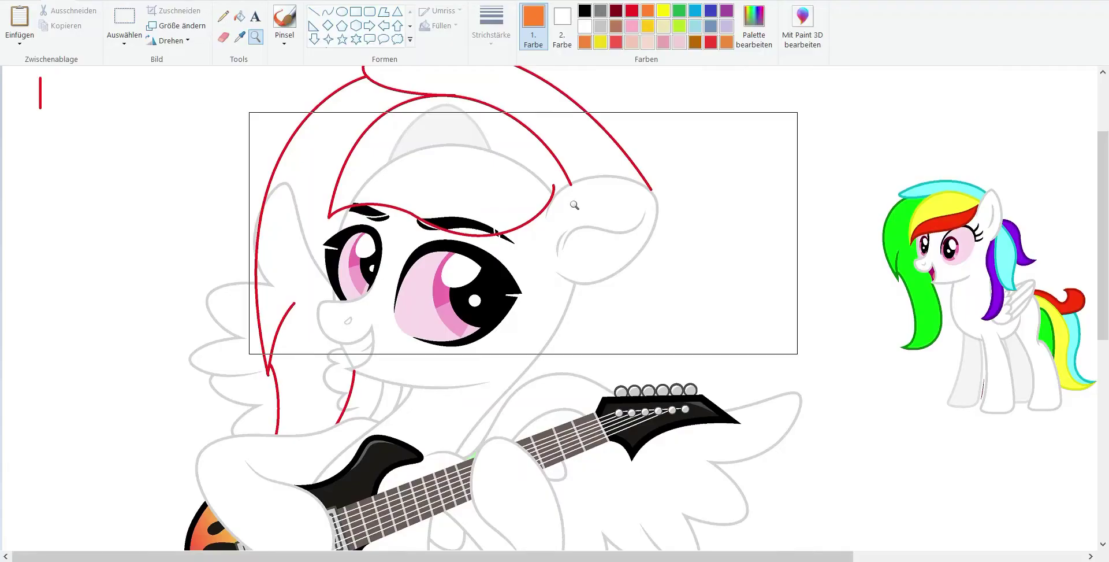
Draw the back mane locks in orange curves hanging from below the ear towards the guitar neck.
click(609, 330)
right_click(609, 329)
drag(235, 276, 181, 341)
drag(267, 298, 190, 364)
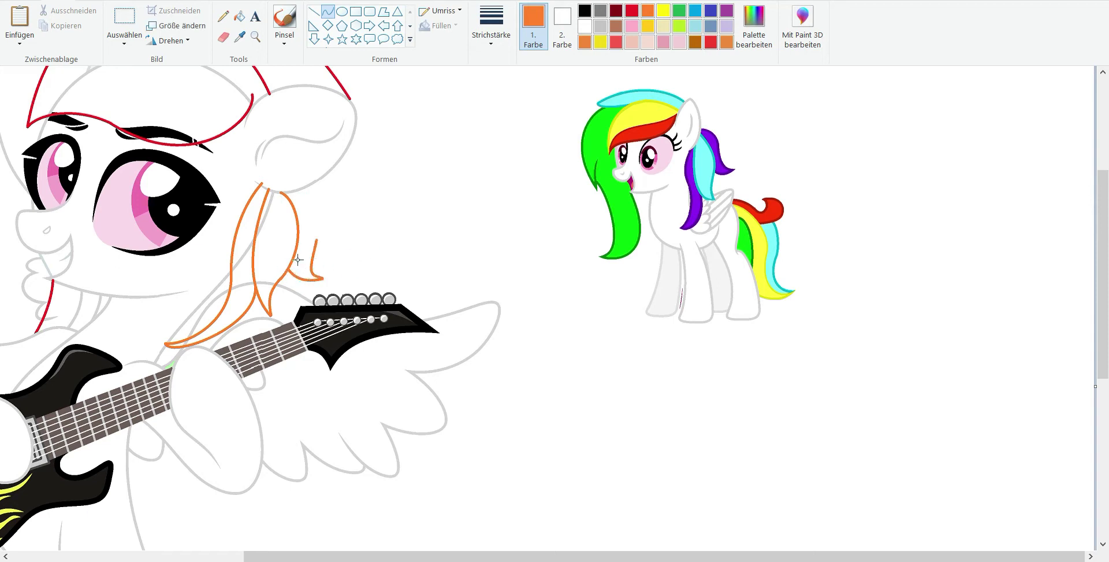
click(376, 200)
Draw an orange curve across the forehead to divide the fringe into two colour bands.
scroll(386, 187, down, 2)
scroll(353, 182, up, 3)
click(255, 37)
click(241, 229)
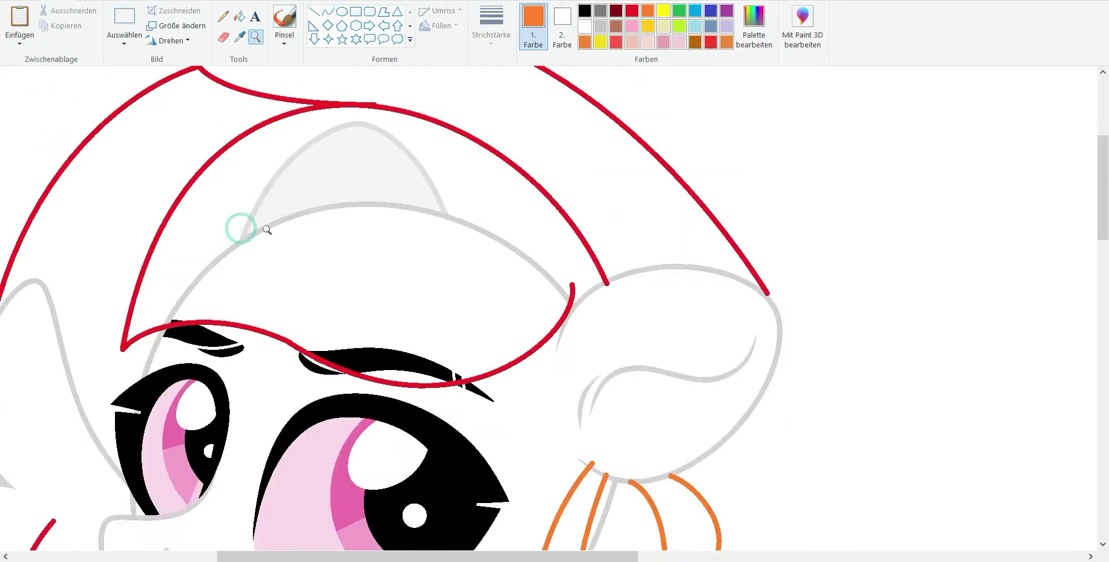
right_click(267, 229)
click(328, 11)
drag(63, 206, 288, 177)
drag(173, 190, 174, 177)
Copy the reference pony's tail section and paste it in the blank area beside the large pony's hind legs.
click(255, 36)
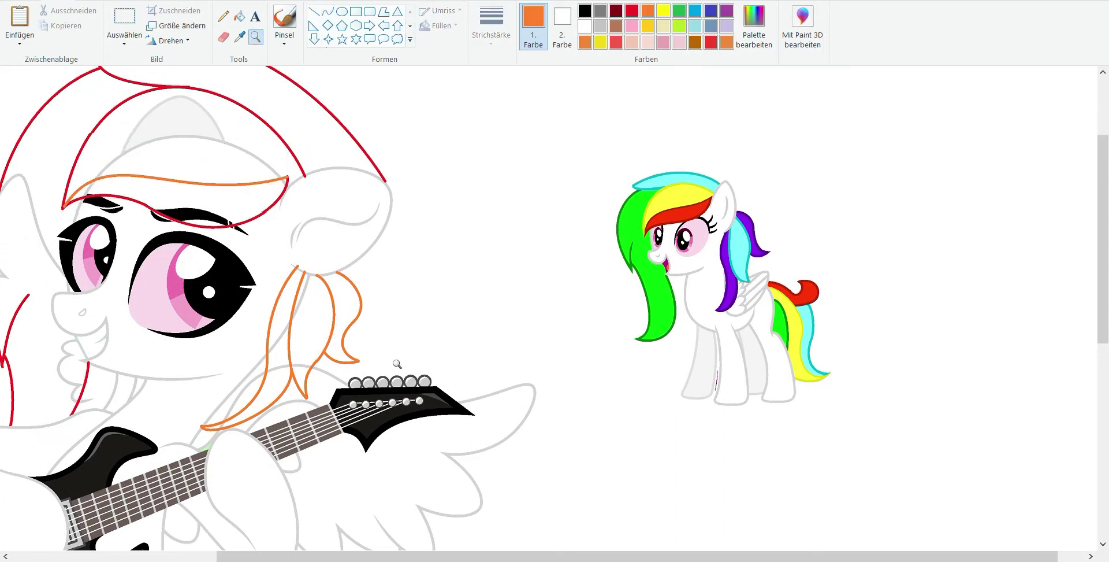
scroll(369, 359, down, 3)
scroll(369, 359, up, 2)
click(124, 23)
drag(755, 144, 850, 277)
key(ctrl+c)
scroll(850, 277, down, 3)
click(21, 16)
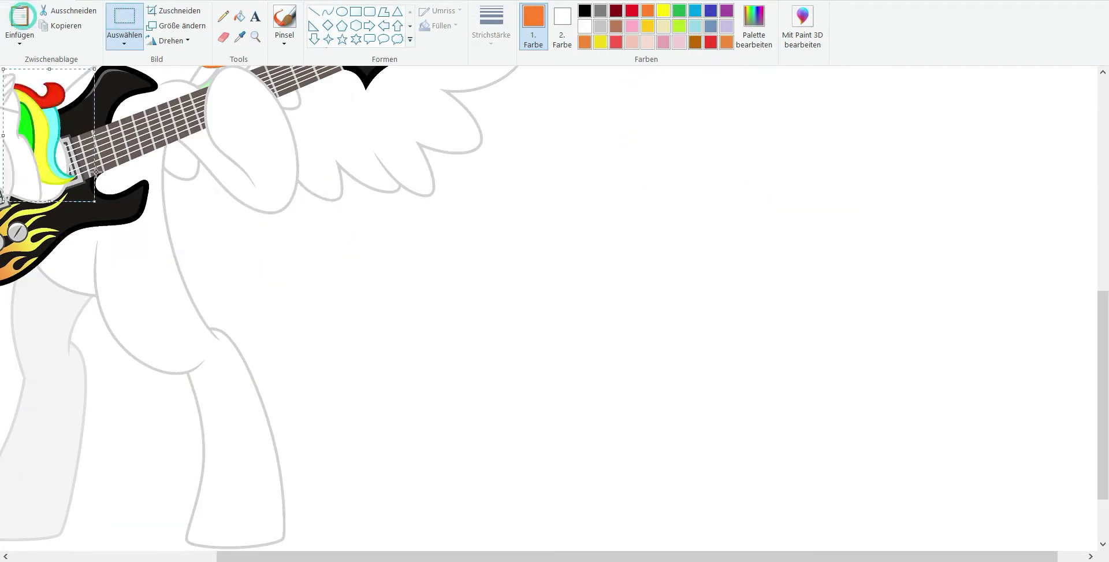
drag(96, 172, 690, 369)
Draw the tail's upper lock in orange curves from the pony's back to a curled tip.
click(328, 11)
click(187, 210)
click(305, 261)
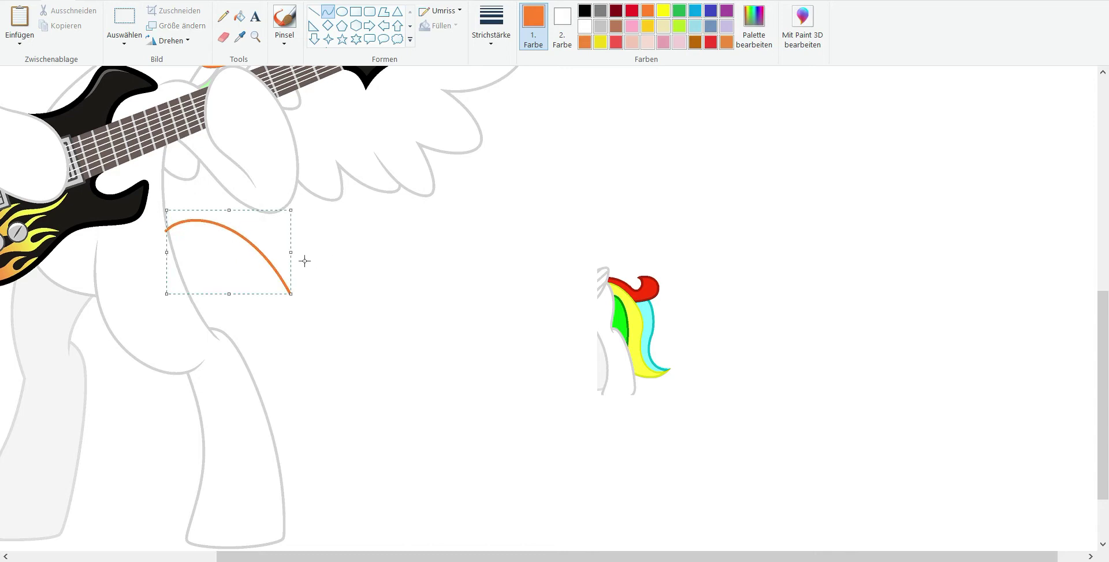
drag(304, 261, 277, 326)
click(332, 309)
click(332, 309)
Draw the tail's remaining strands in orange curves, ending in a curled tip beside the hind hoof.
mouse_move(168, 239)
mouse_down()
mouse_move(327, 435)
mouse_move(335, 474)
mouse_up()
click(211, 241)
scroll(210, 241, down, 3)
drag(334, 384, 377, 381)
click(371, 399)
click(307, 473)
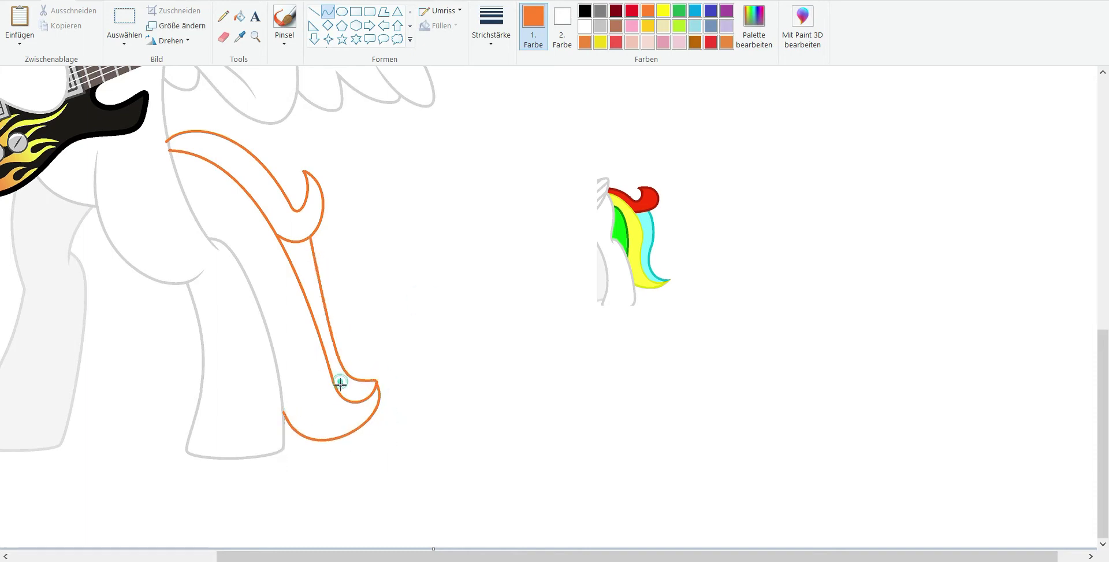
drag(211, 180, 255, 217)
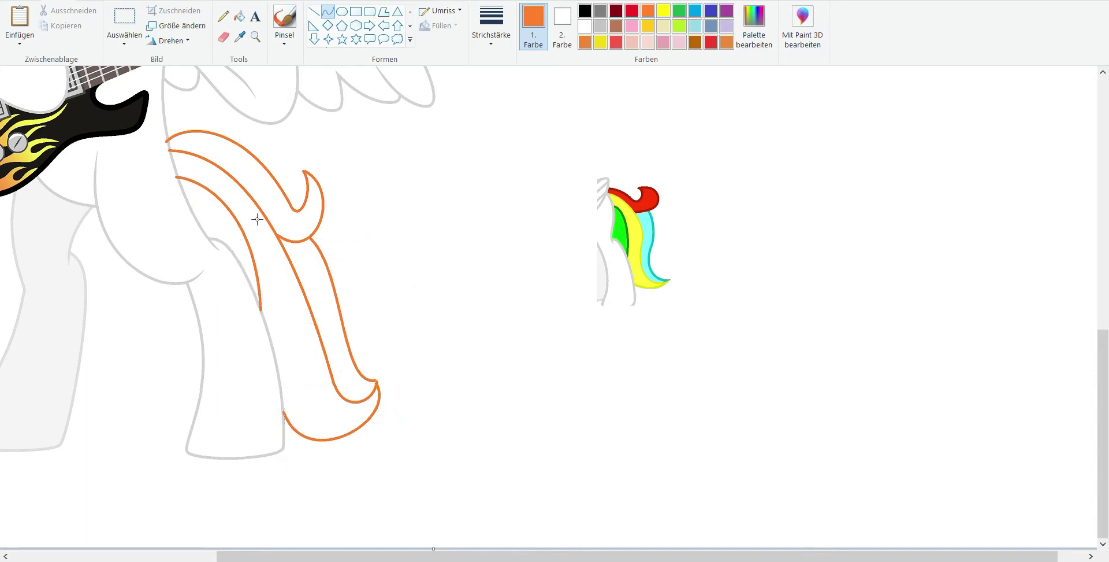
Fill the head, far ear and eyebrow lines hidden behind the fringe with white.
click(255, 36)
scroll(314, 290, up, 5)
click(432, 218)
click(432, 218)
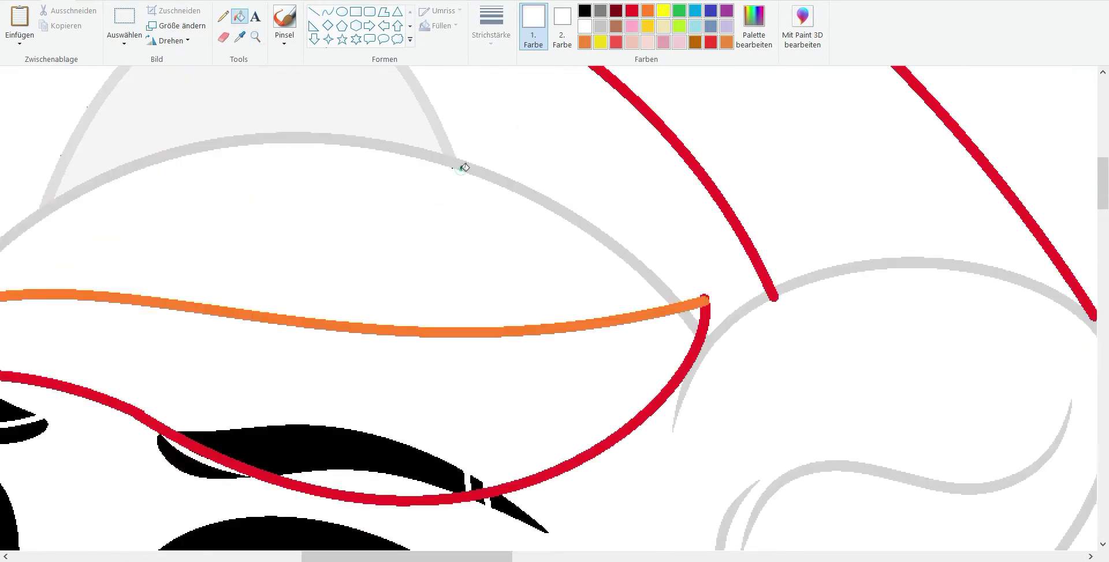
scroll(171, 201, up, 5)
scroll(171, 200, down, 5)
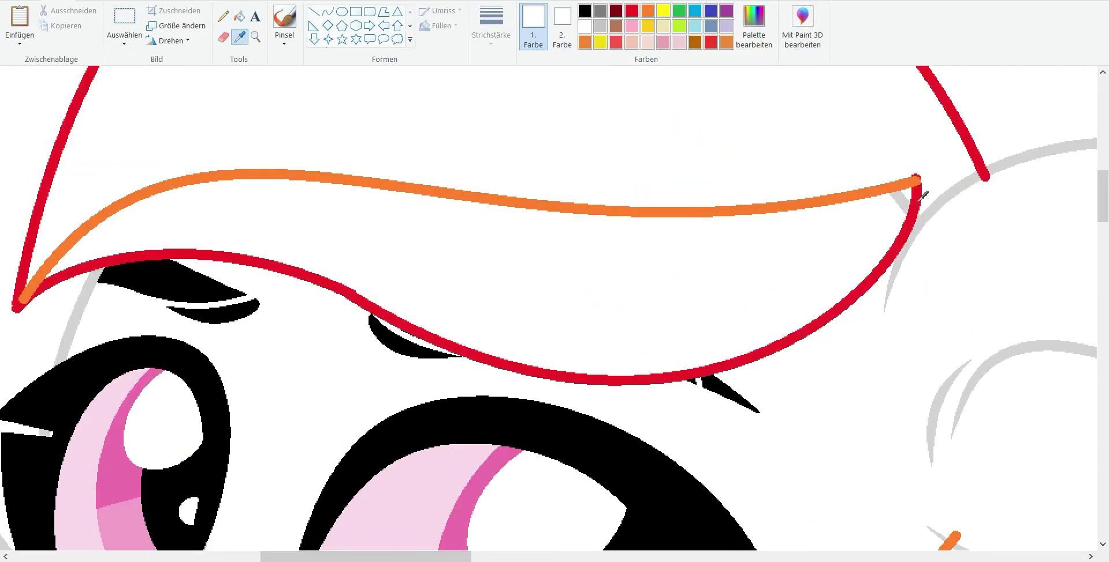
key(ctrl+z)
Redraw the grey jaw outline over the upper end of the red lock and clean up around it with white fill.
click(255, 36)
right_click(132, 241)
click(285, 247)
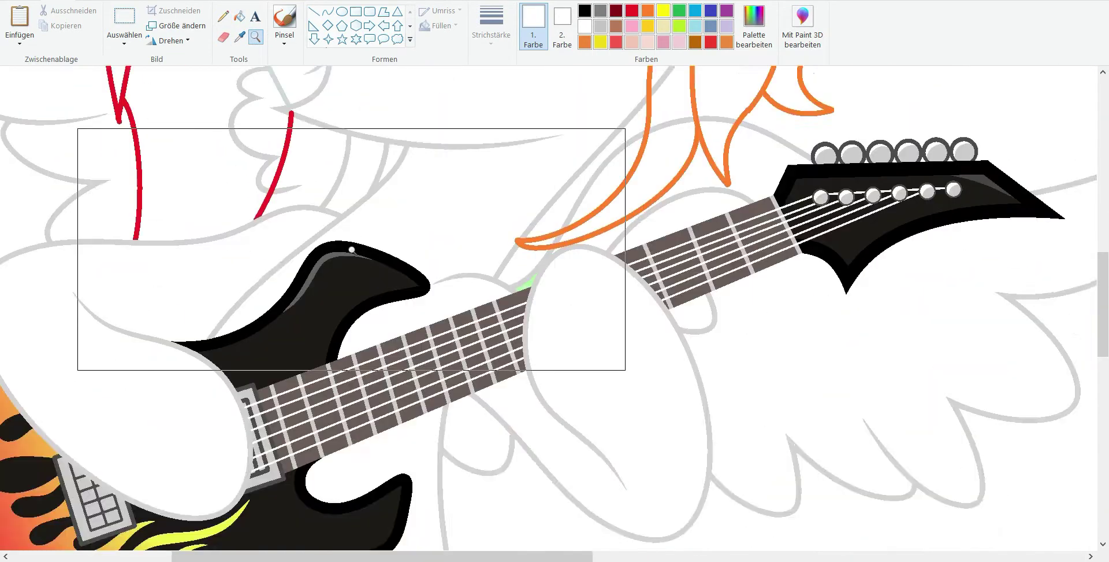
click(258, 77)
click(239, 37)
click(227, 163)
click(327, 11)
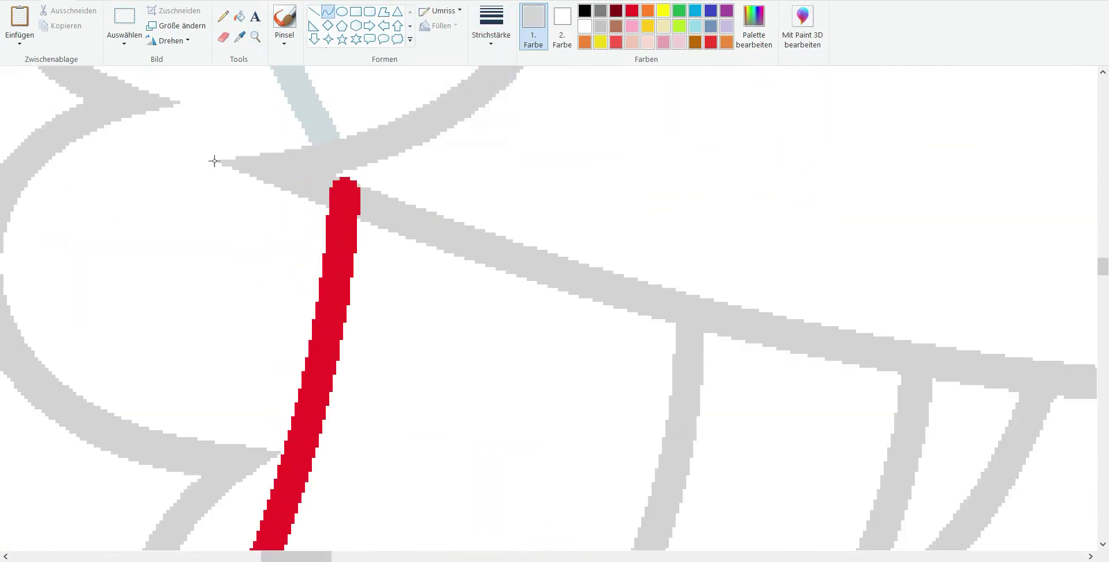
click(354, 184)
click(239, 16)
right_click(141, 158)
click(367, 260)
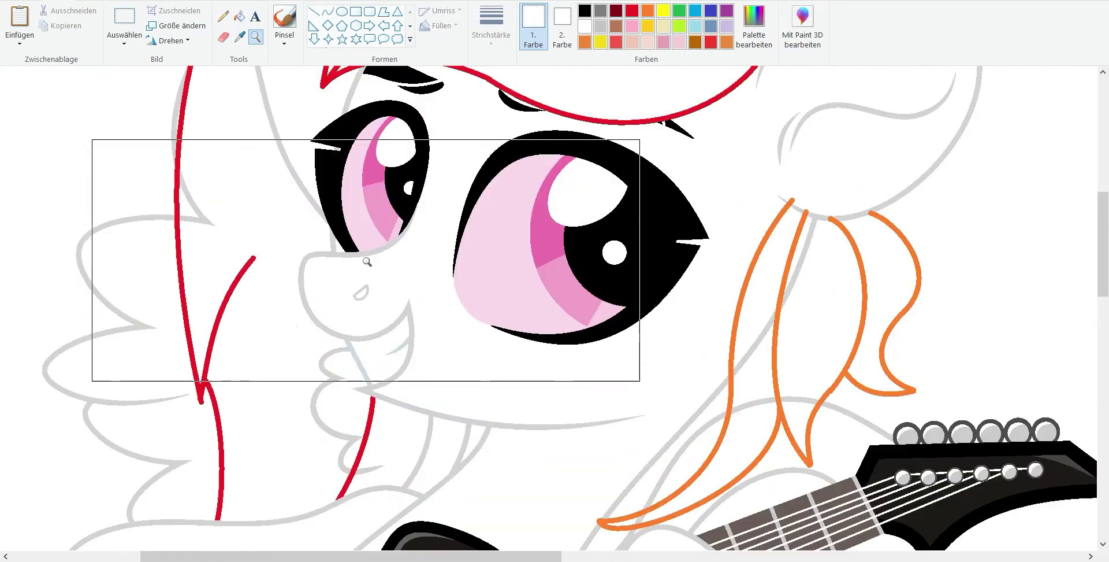
Trim the fringe's rear tip beside the ear to a sharp point with white curves and red touch-ups.
click(354, 218)
click(432, 304)
click(328, 12)
click(491, 26)
click(478, 61)
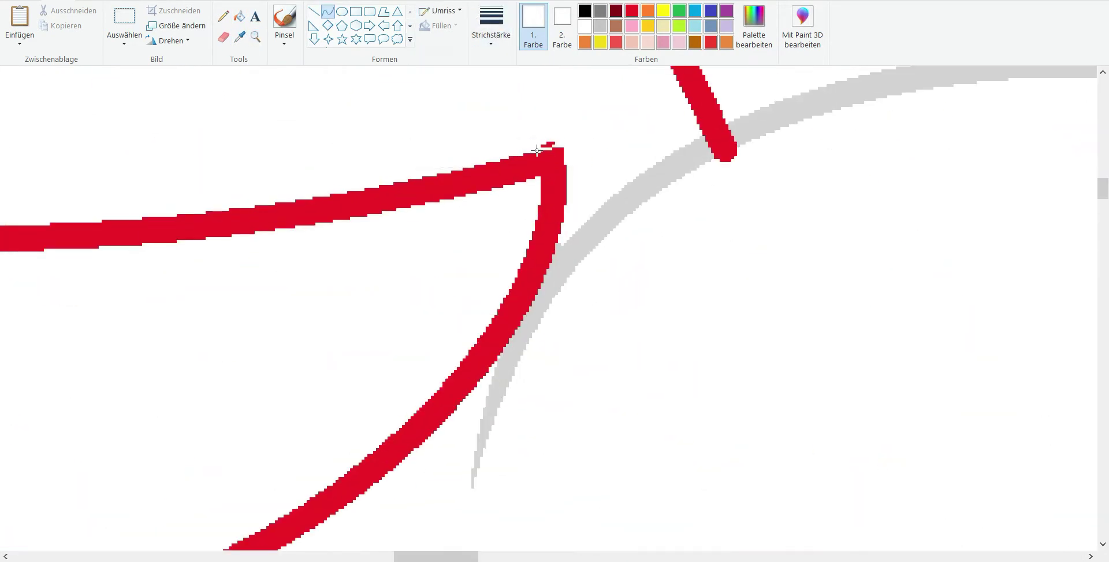
click(240, 18)
scroll(311, 46, up, 1)
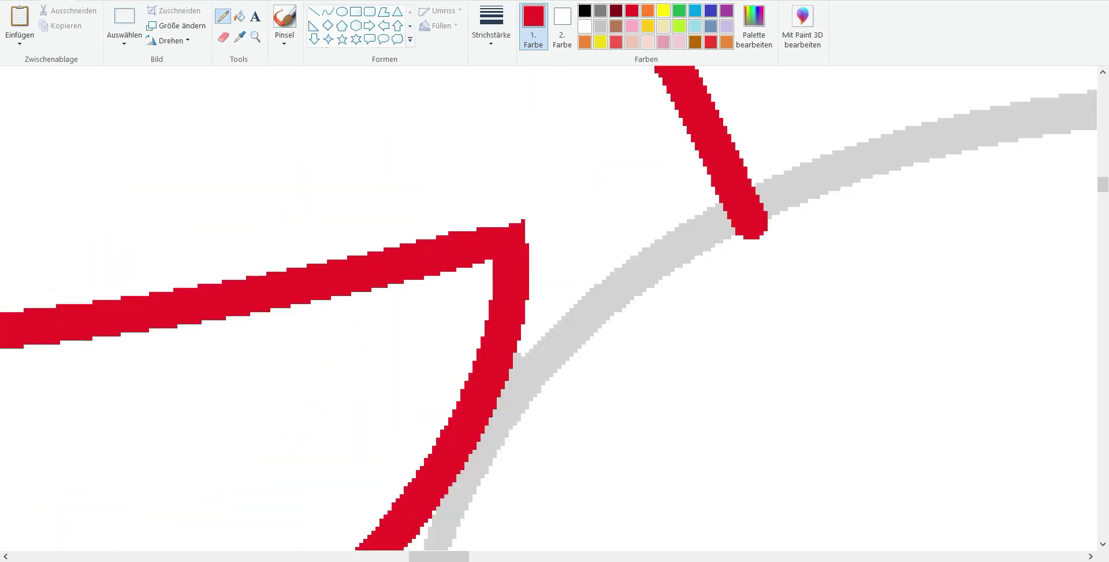
click(238, 18)
Redraw the ear's grey front outline over the fringe's edge and tidy stray pixels where they meet.
click(240, 37)
scroll(549, 306, down, 5)
click(370, 90)
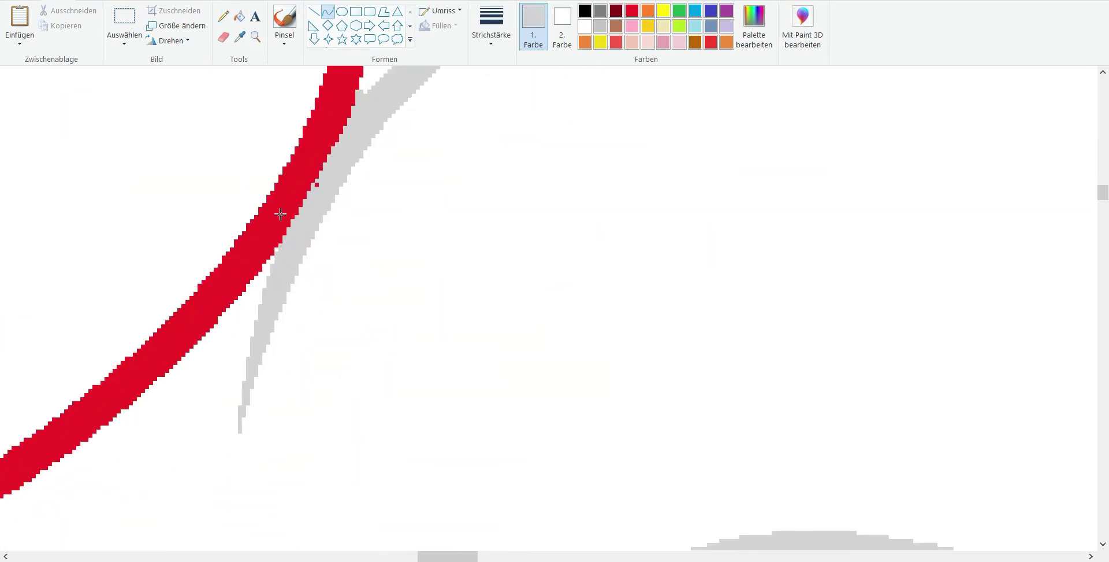
drag(337, 141, 296, 217)
click(223, 16)
click(239, 37)
click(358, 103)
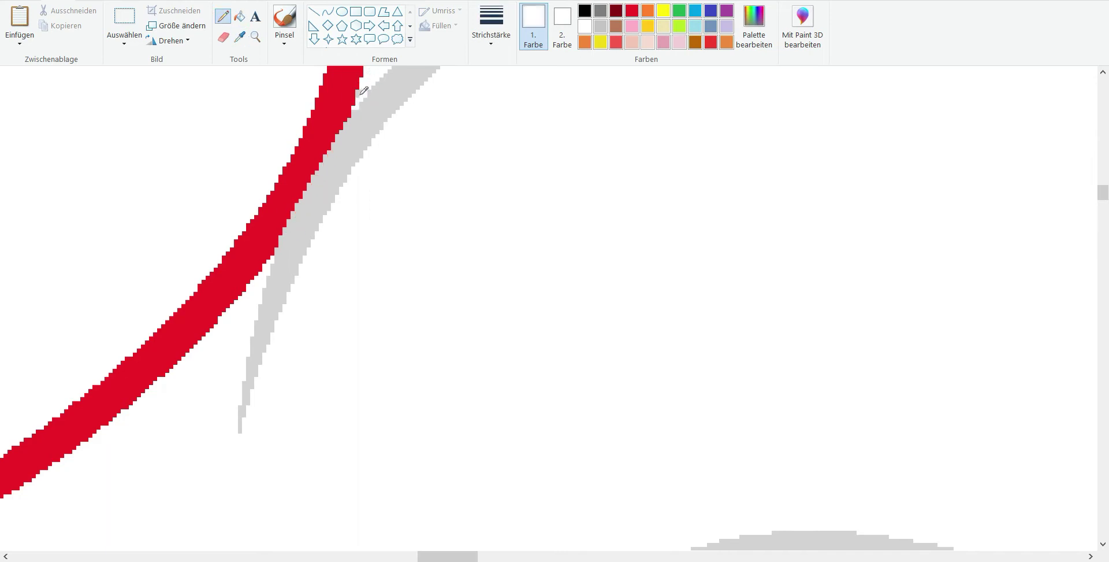
click(364, 115)
scroll(363, 215, up, 2)
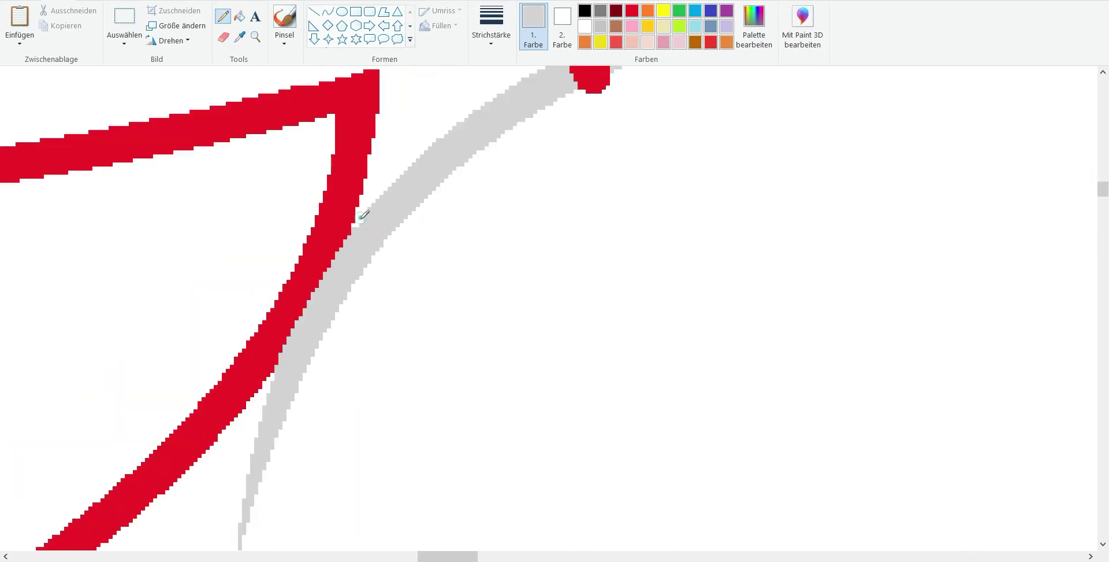
Continue the grey ear outline across the end of the red crown line and fill the protruding stub with white.
click(328, 11)
scroll(373, 93, down, 2)
scroll(373, 92, up, 2)
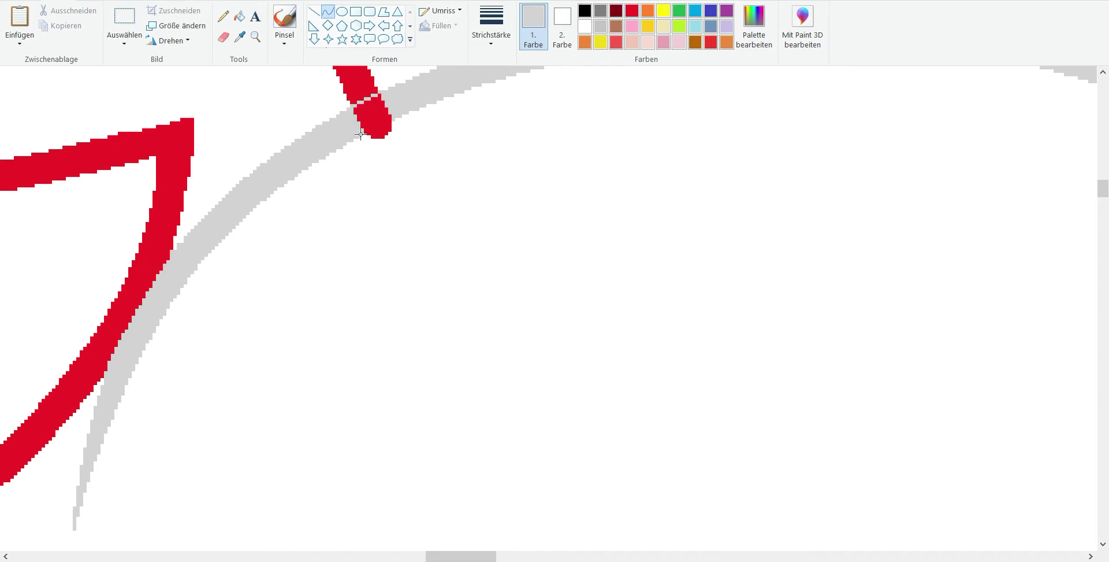
click(240, 37)
click(377, 136)
scroll(181, 218, down, 2)
scroll(335, 220, up, 2)
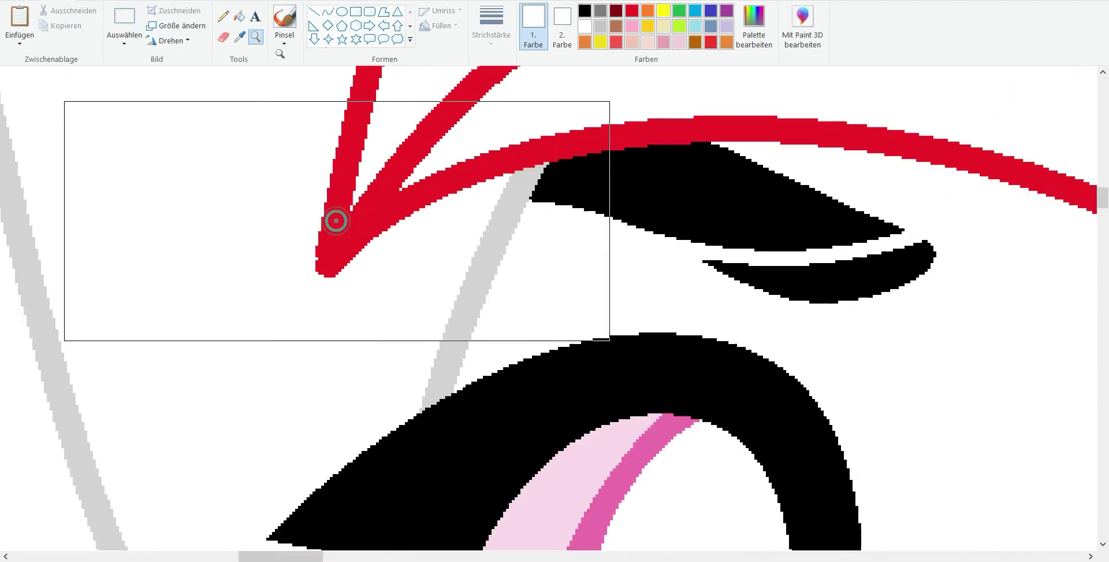
Trim the fringe's front tip above the far eye to a sharp point using white curves and fill.
drag(356, 53, 326, 279)
click(240, 17)
click(334, 164)
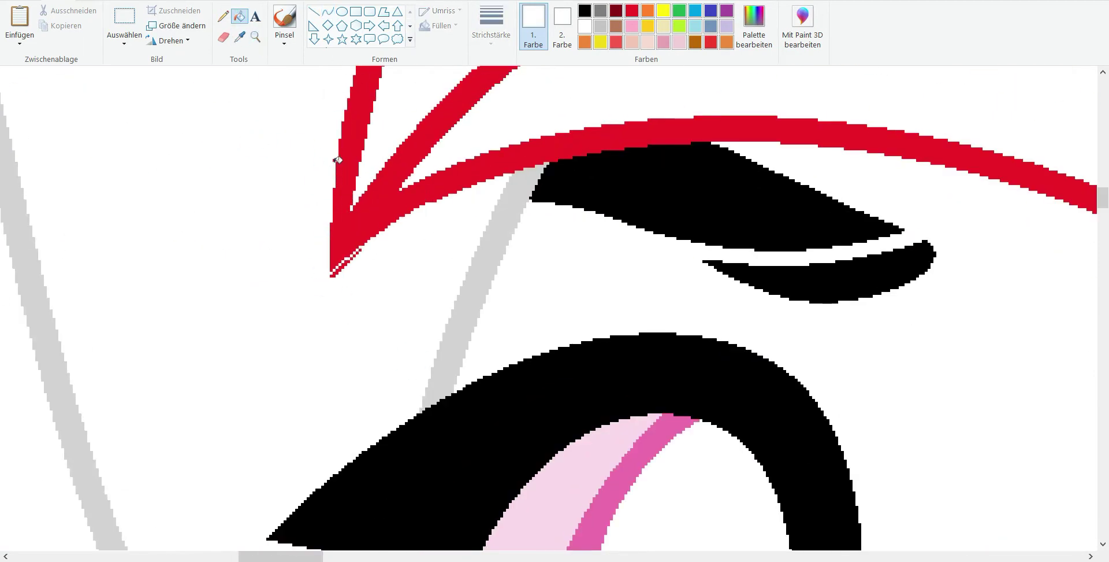
click(220, 21)
scroll(398, 190, down, 3)
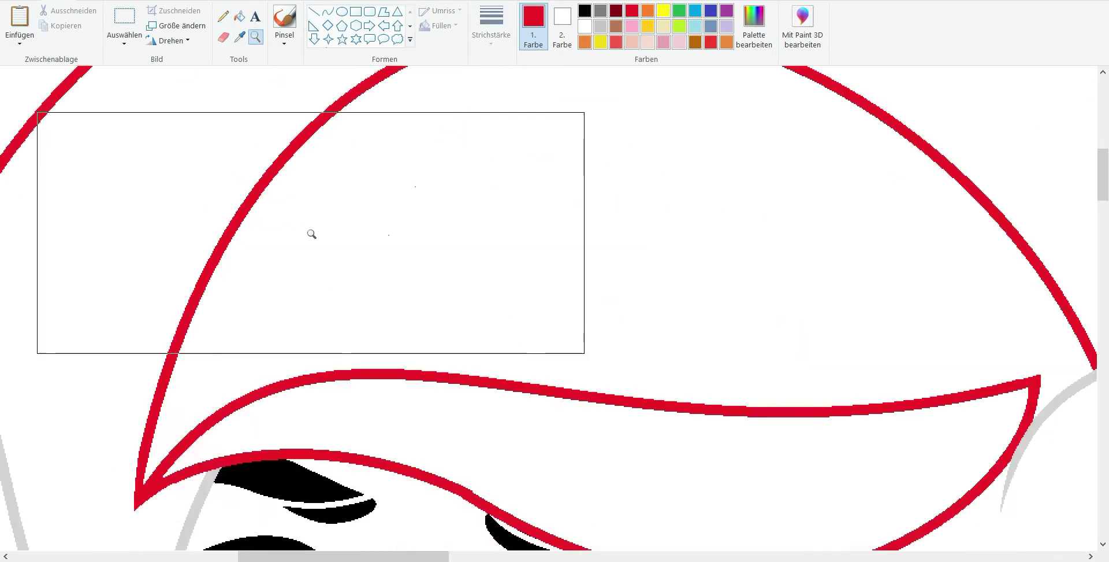
Taper the end of the red mane line behind the ear so it merges into the grey ear outline.
click(605, 298)
click(492, 208)
click(239, 37)
click(491, 127)
drag(557, 248, 575, 277)
click(555, 225)
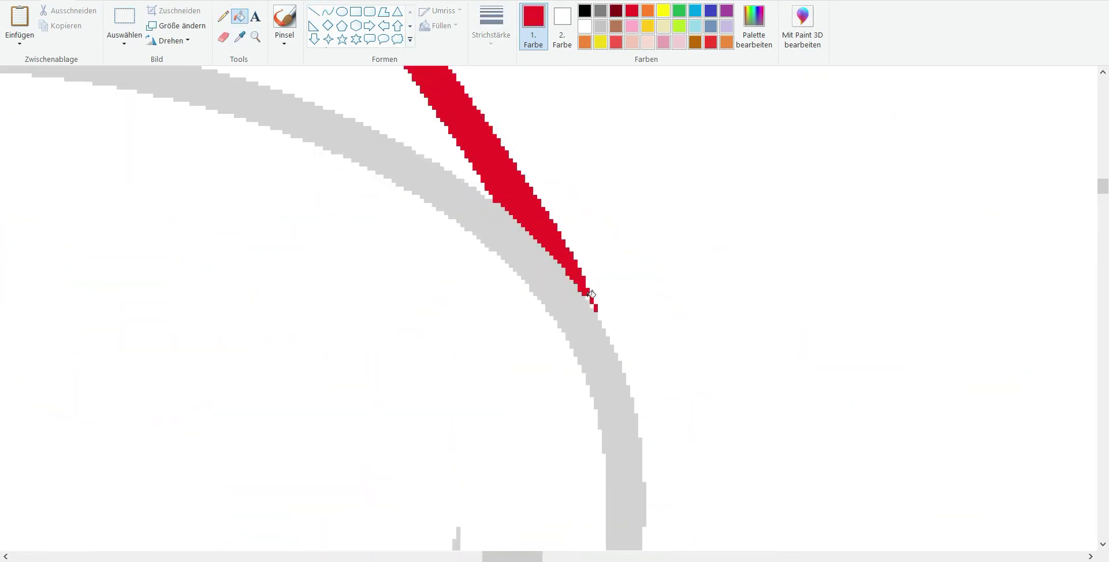
Smooth the junction of the two red mane lines on top of the head with a white curve and fill.
scroll(67, 181, down, 3)
scroll(366, 220, up, 3)
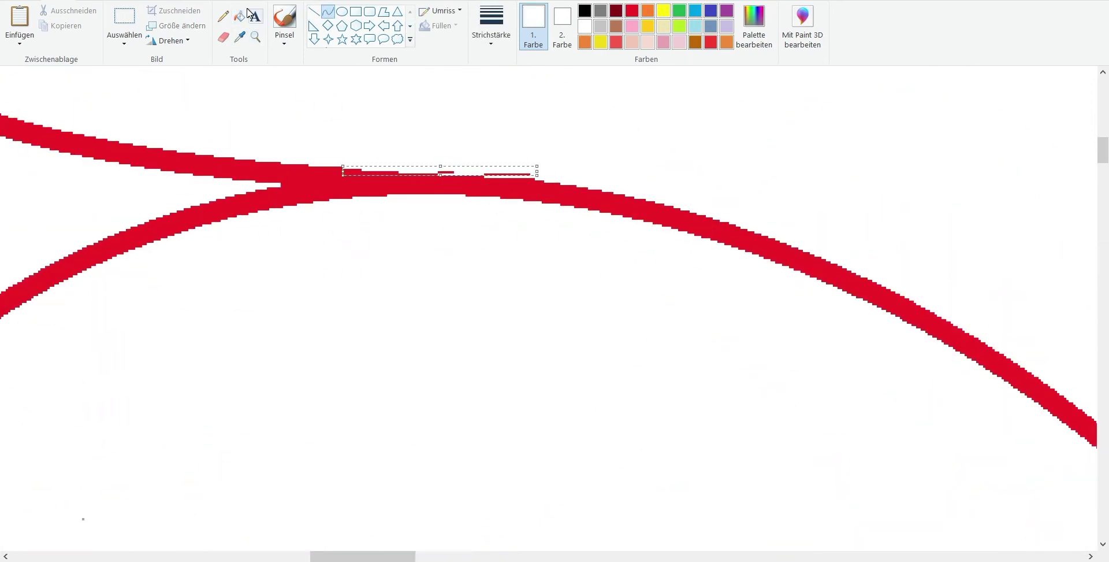
click(500, 174)
scroll(339, 193, down, 3)
scroll(339, 193, up, 3)
scroll(459, 369, up, 2)
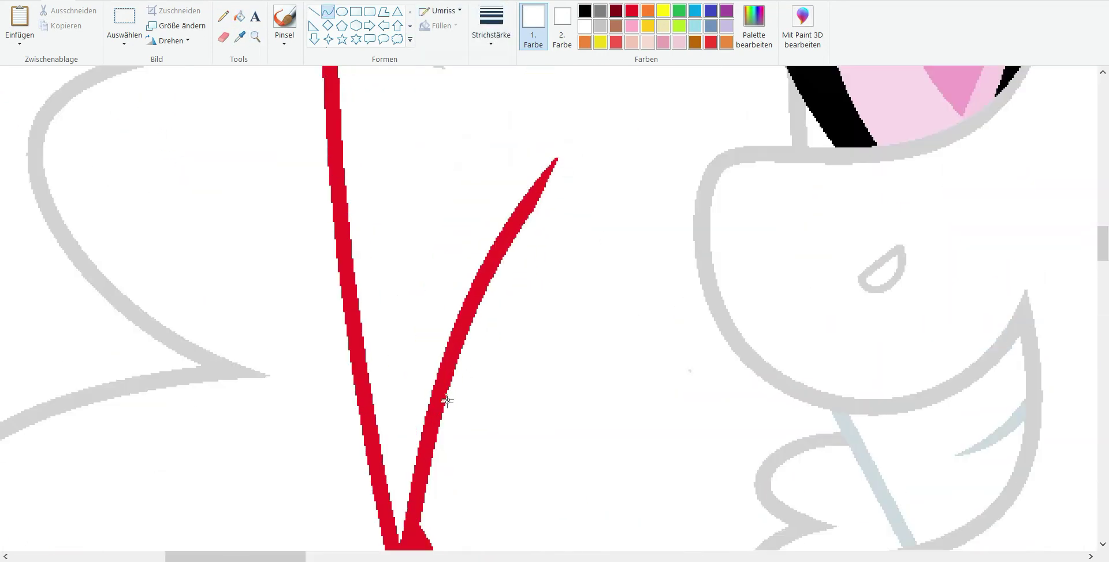
Sharpen the pointed tip where the long front lock's red lines meet with white curves and fill.
scroll(557, 162, down, 5)
click(328, 10)
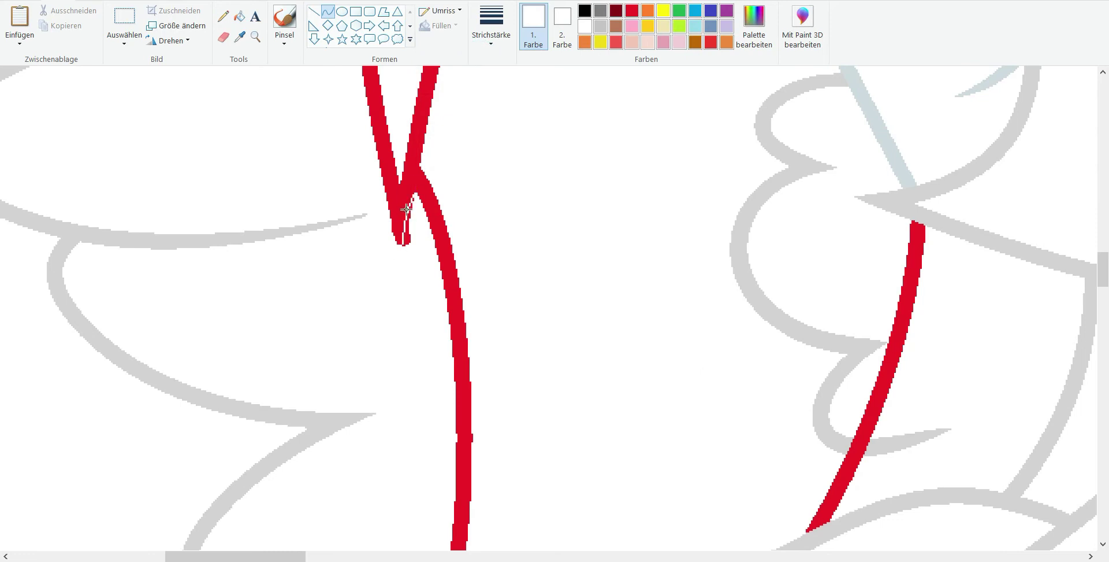
click(240, 17)
scroll(287, 138, up, 2)
click(281, 139)
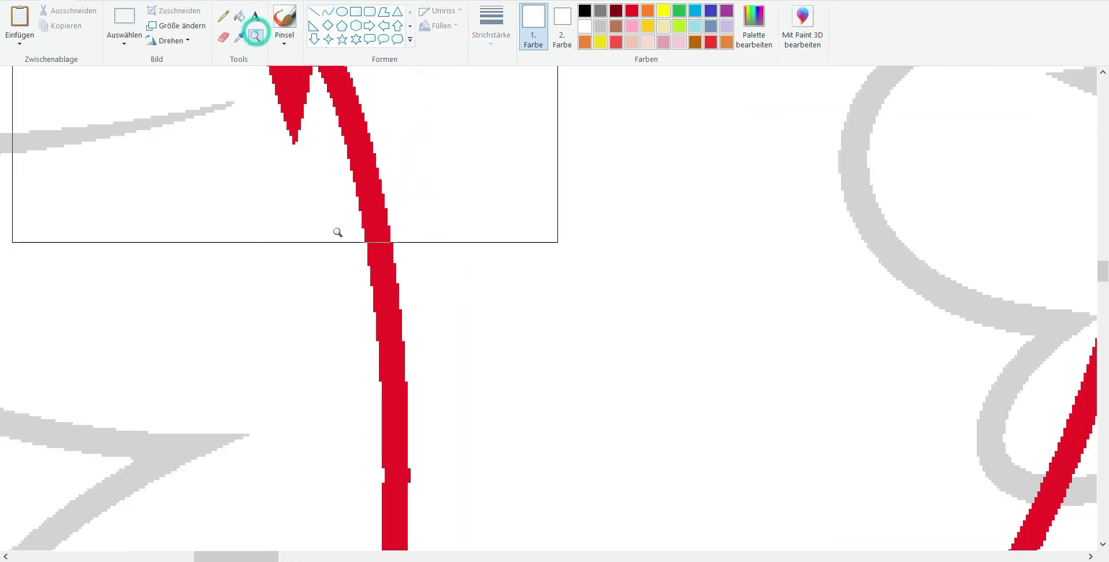
Fill the grey line hidden behind the long front lock with white.
click(256, 37)
scroll(361, 228, down, 3)
click(240, 16)
scroll(307, 272, up, 4)
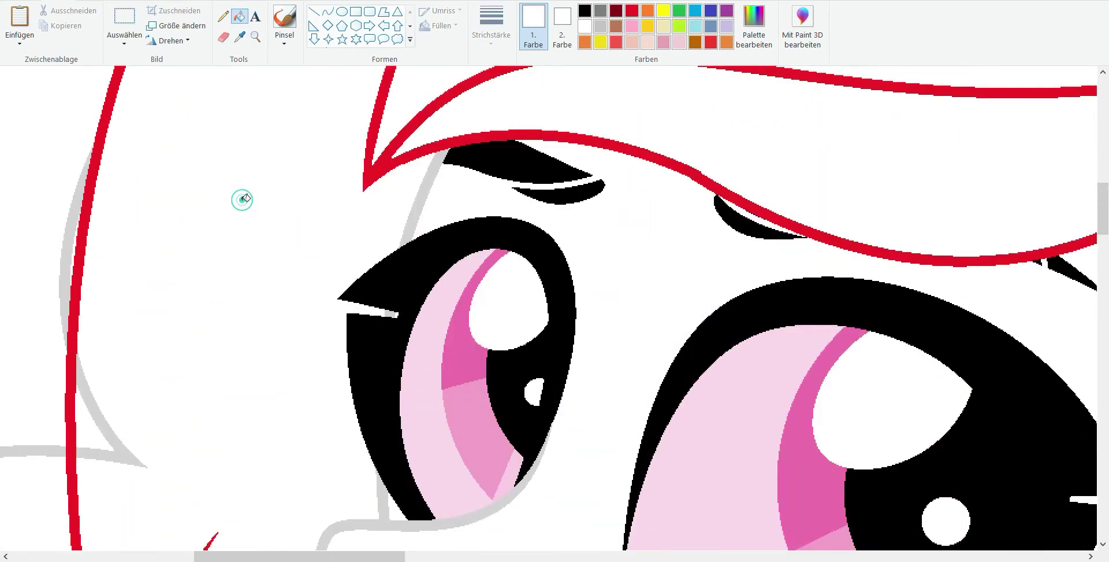
scroll(260, 132, up, 5)
scroll(260, 131, up, 2)
Cut off and fill with white the grey neck lines hidden behind the orange locks below the ear.
click(328, 10)
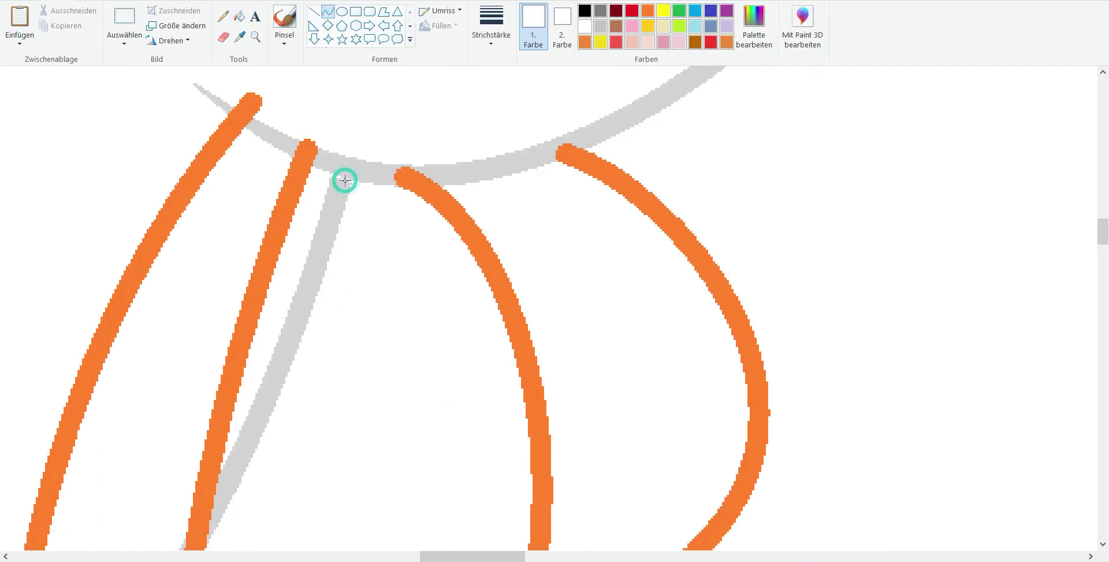
scroll(345, 181, down, 2)
scroll(310, 272, down, 3)
click(240, 16)
scroll(505, 104, up, 2)
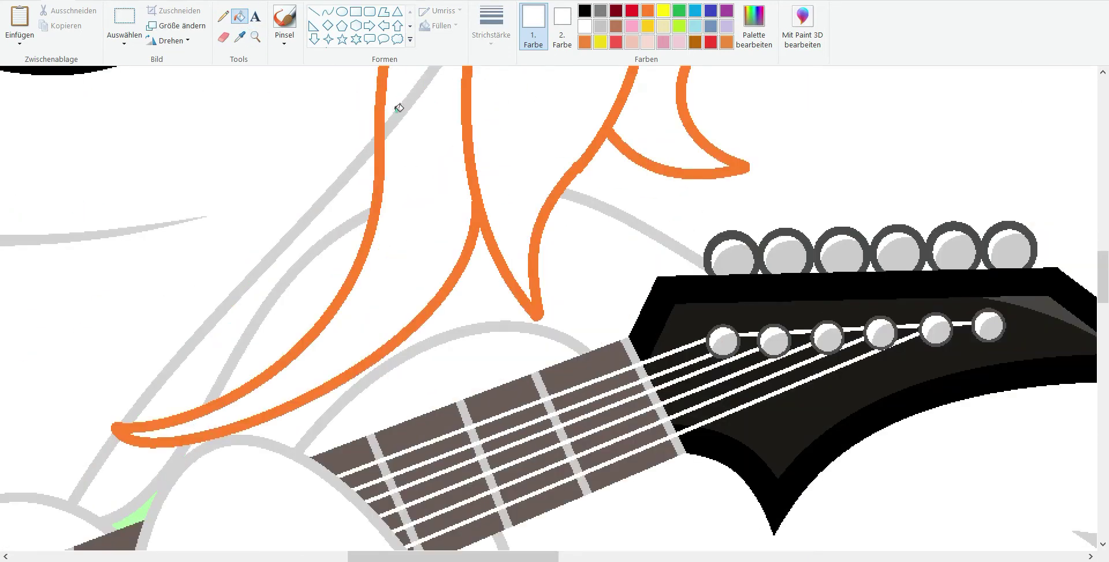
scroll(409, 122, down, 2)
scroll(361, 285, up, 2)
scroll(362, 285, up, 1)
Redraw the ear's lower outline in grey over the orange lock ends and clear the stubs protruding above it.
click(601, 26)
click(328, 11)
drag(235, 112, 619, 193)
drag(427, 153, 377, 267)
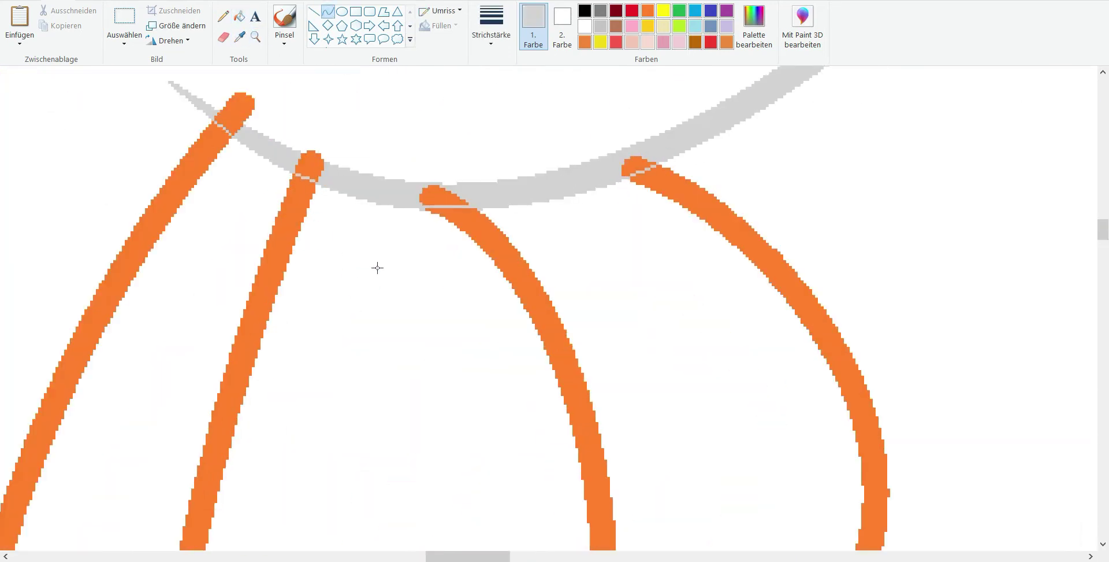
click(239, 16)
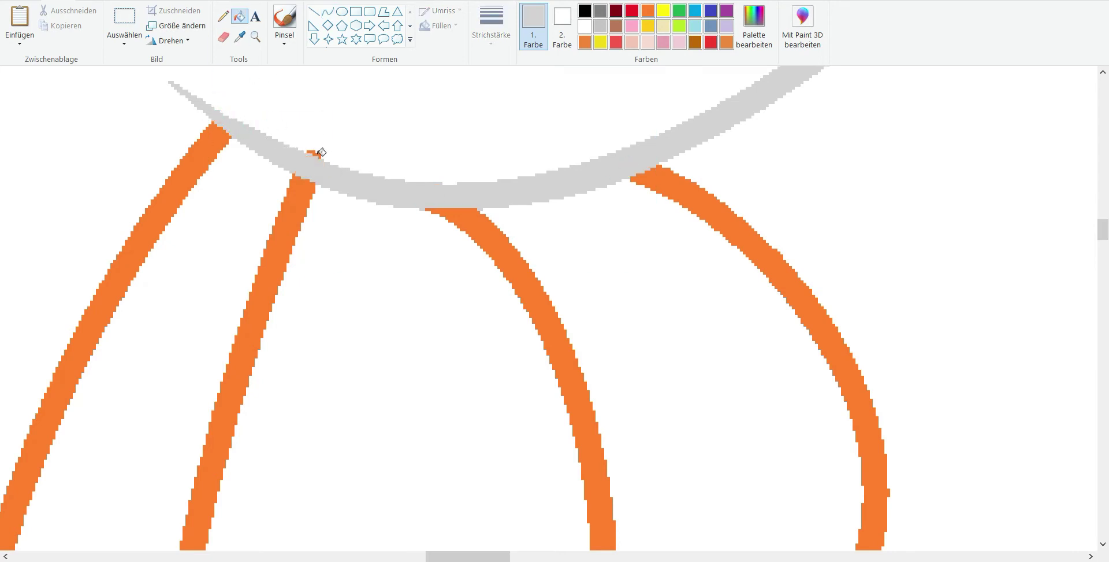
click(421, 206)
scroll(377, 255, down, 2)
scroll(405, 231, up, 2)
Extend the tips of the rear and middle locks below the ear into sharp points with orange curves.
click(584, 41)
click(328, 11)
drag(412, 105, 619, 213)
drag(527, 171, 391, 251)
click(549, 243)
scroll(260, 147, down, 5)
scroll(260, 148, left, 5)
drag(384, 318, 252, 154)
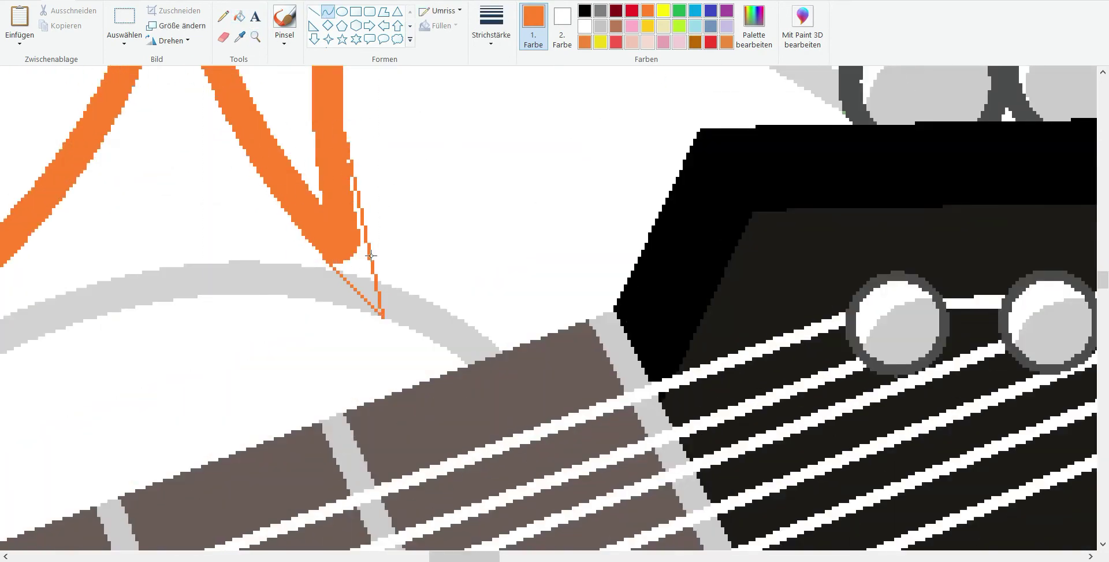
Sharpen the tip of the long front lock above the guitar neck with orange curves.
click(256, 37)
right_click(105, 181)
right_click(208, 281)
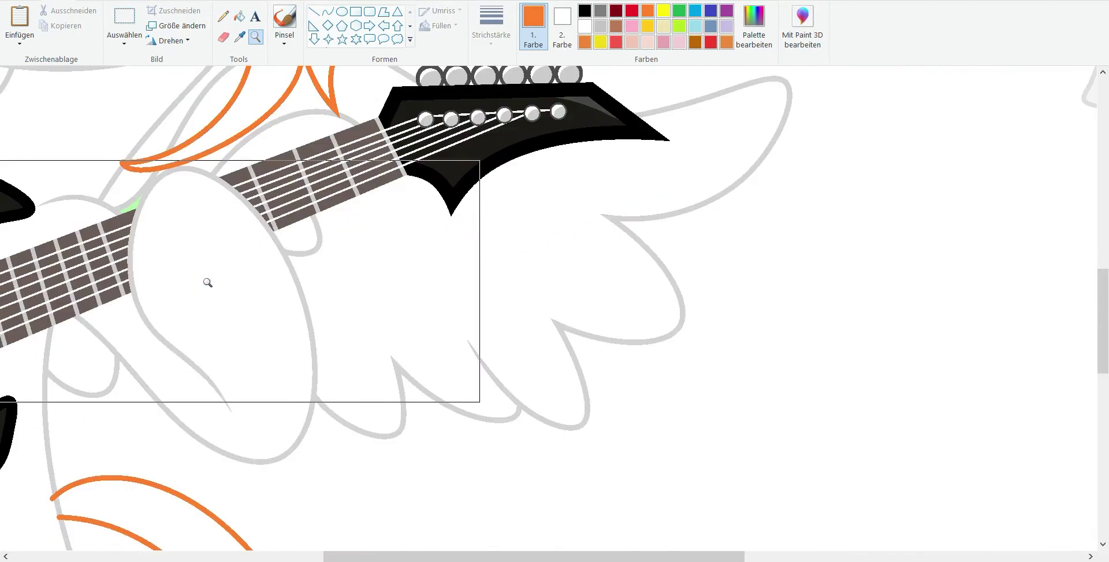
click(208, 282)
click(428, 190)
click(442, 196)
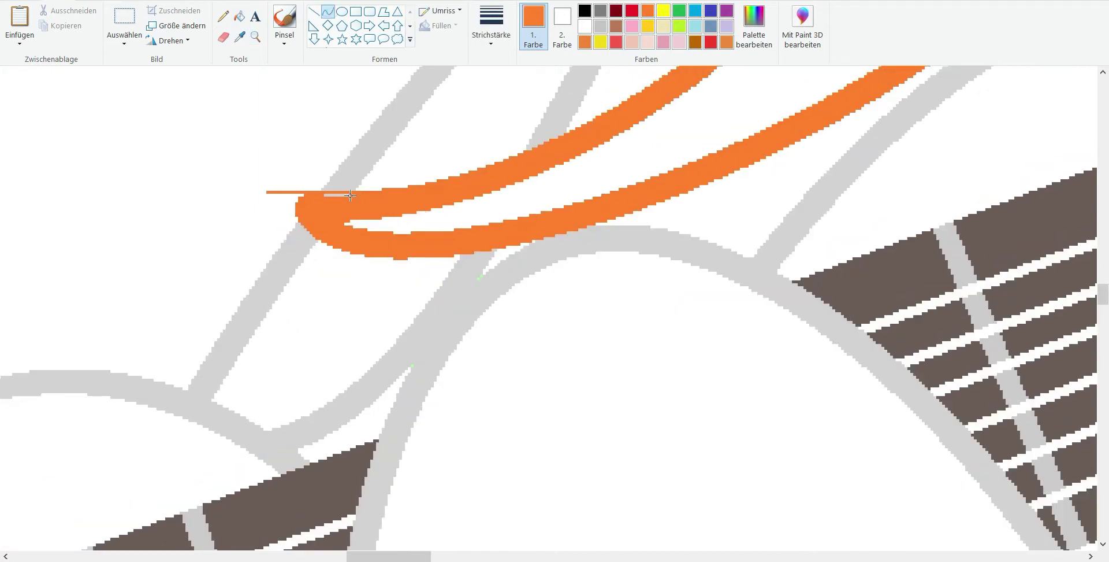
drag(320, 249, 292, 211)
Redraw the grey body outline over the tail strands' starting ends and remove the orange stubs inside the body.
click(255, 37)
right_click(314, 222)
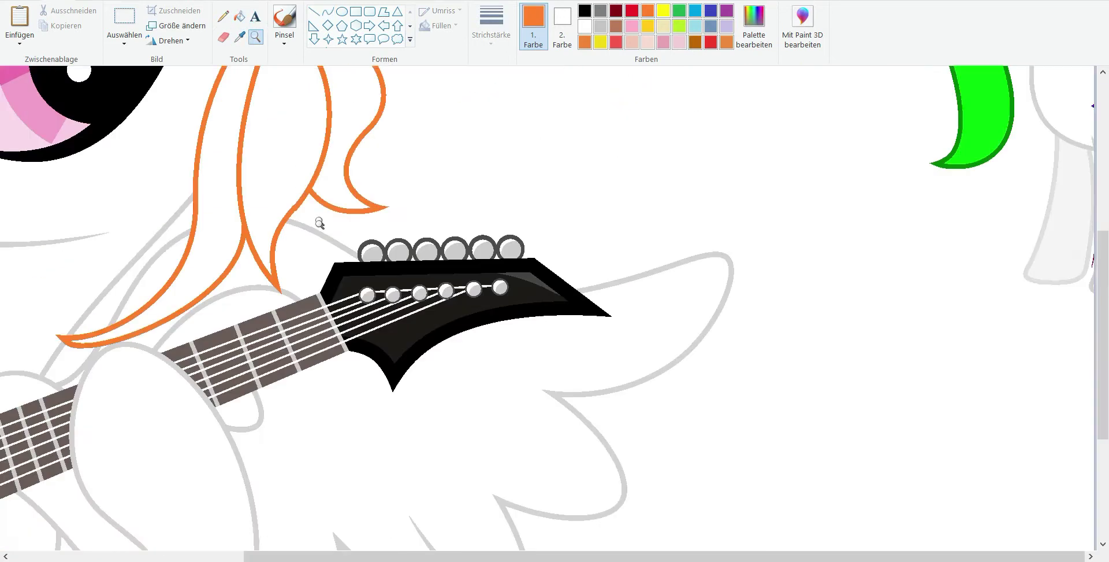
click(314, 223)
click(239, 36)
click(279, 107)
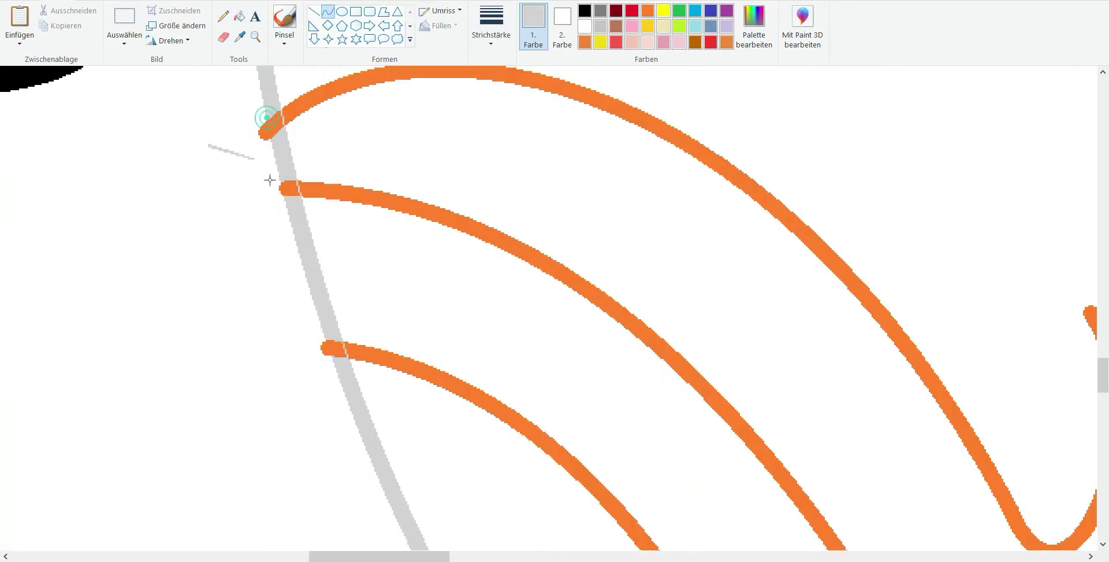
click(240, 37)
click(285, 187)
Sharpen the tip of the tail's upper curl and smooth the join at its base with orange curves.
click(255, 36)
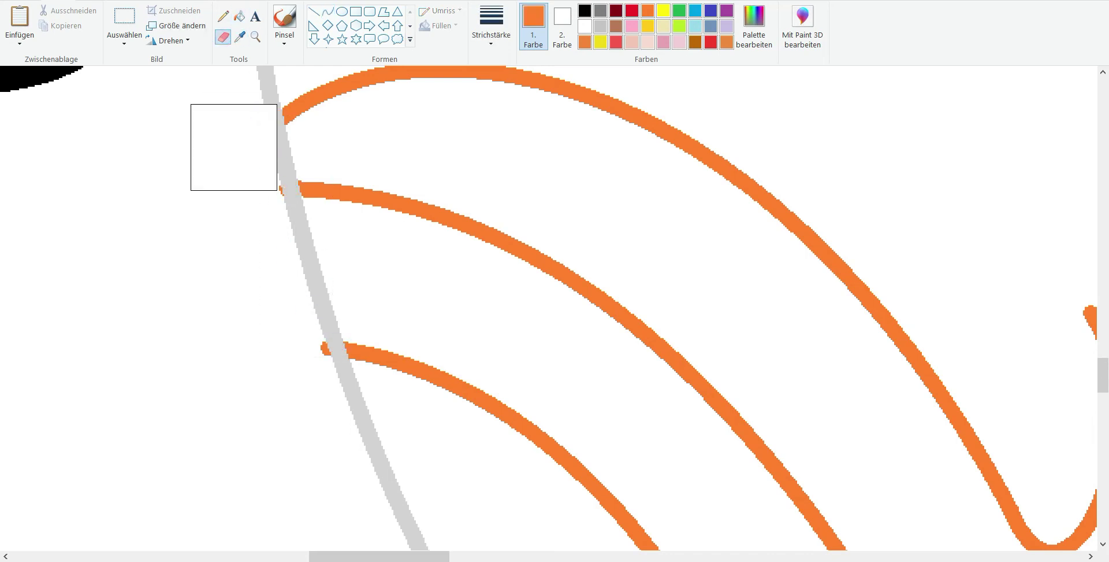
right_click(289, 378)
click(375, 179)
click(327, 11)
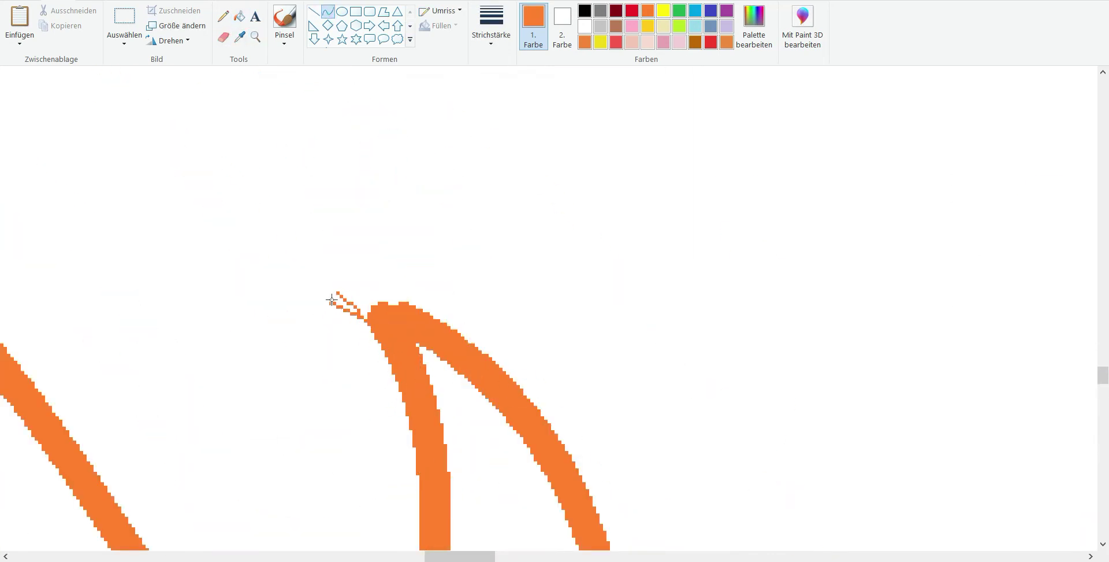
drag(418, 280, 384, 299)
scroll(224, 71, down, 5)
drag(259, 320, 108, 255)
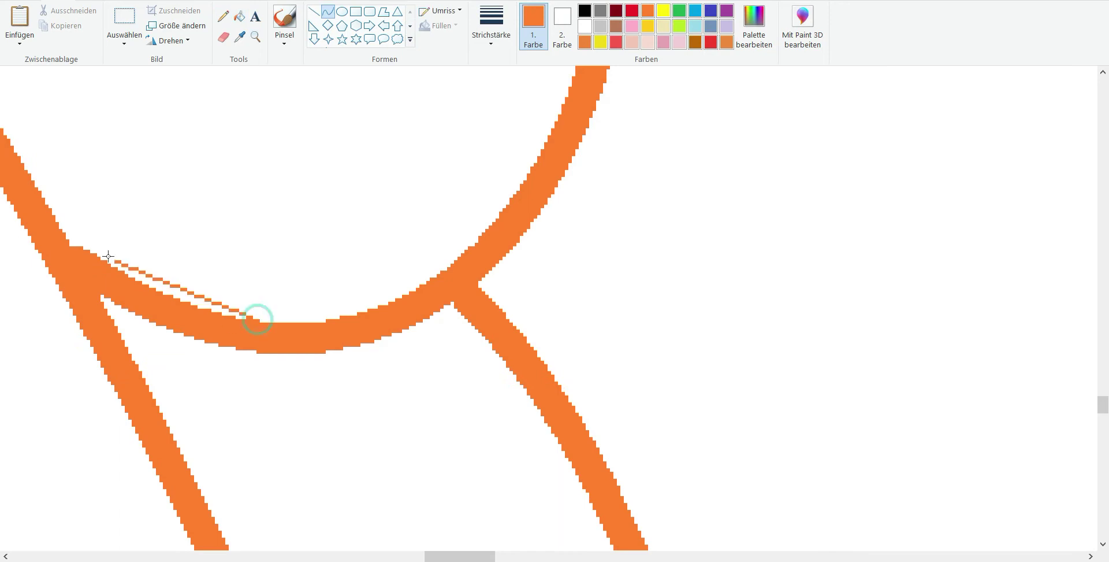
Redraw the grey hind-leg outline over the lower end of the inner tail strand.
click(256, 36)
right_click(77, 243)
click(161, 335)
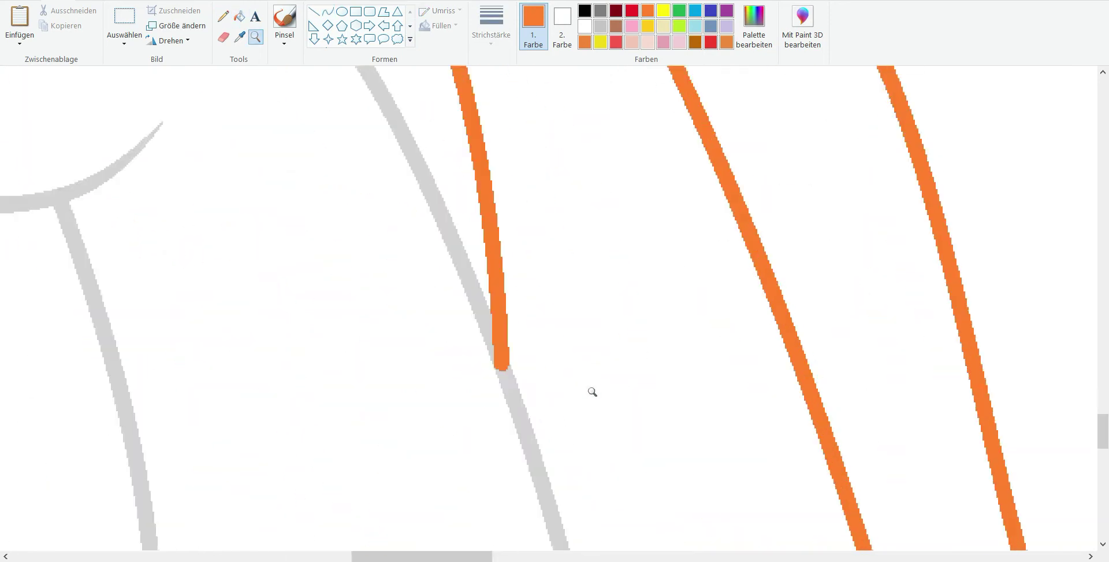
click(240, 36)
click(238, 88)
scroll(339, 86, down, 10)
click(240, 16)
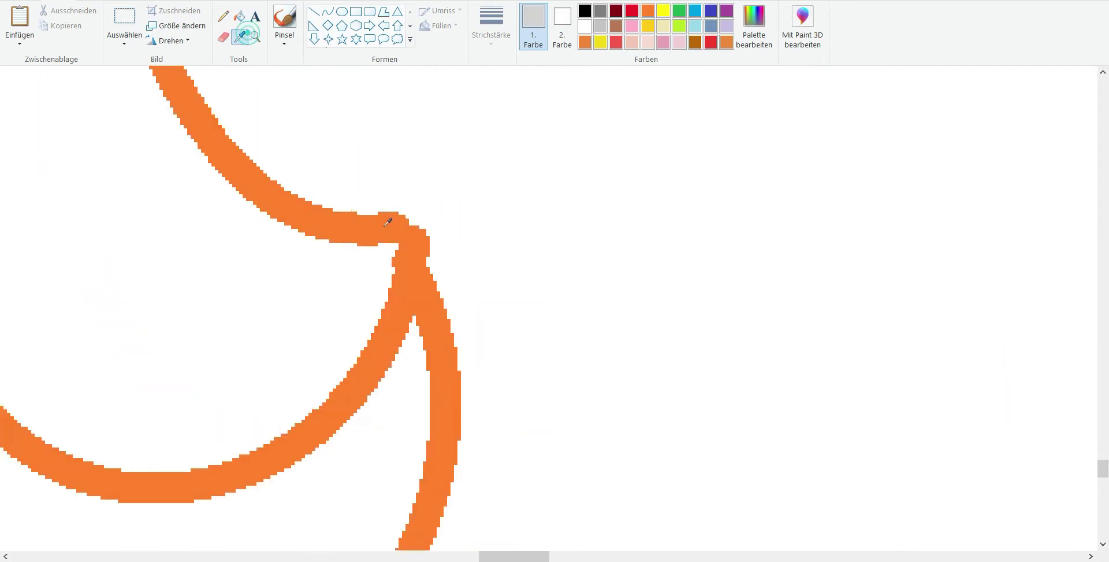
Extend the tail's lower tip into a sharp corner with orange curves and fill.
drag(478, 209, 364, 208)
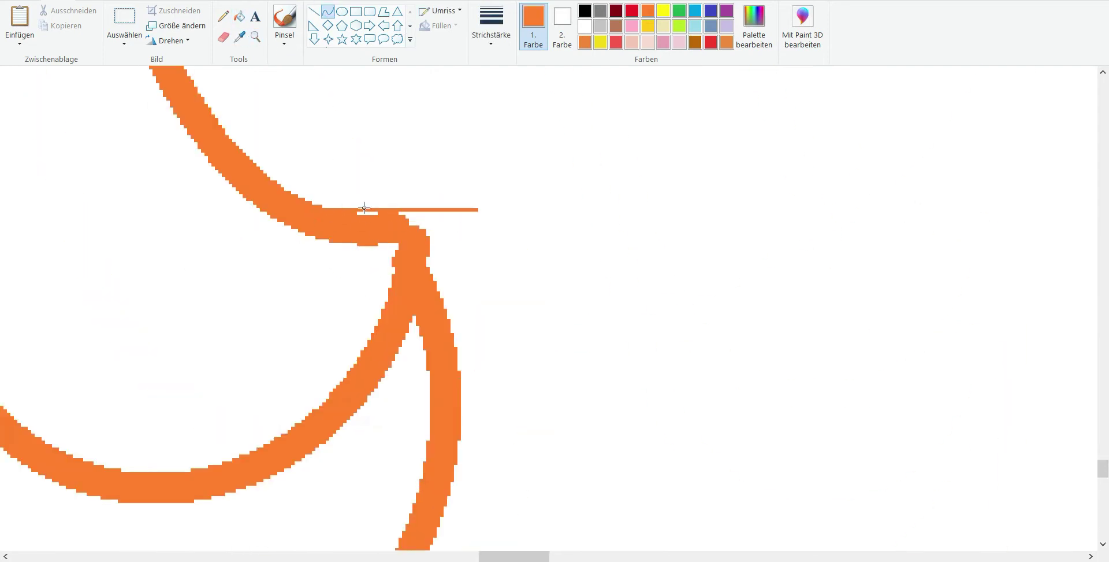
click(239, 16)
click(439, 272)
click(239, 37)
click(421, 160)
click(465, 210)
click(436, 209)
Trim the inner edge of the tail's lower tip with white curves.
click(240, 37)
click(249, 171)
scroll(239, 206, down, 3)
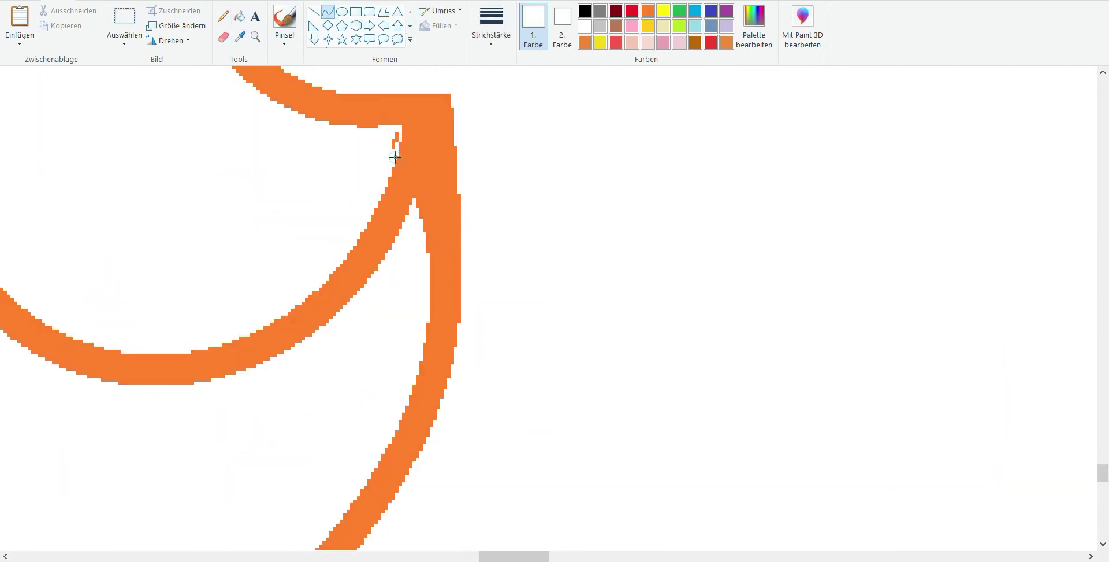
scroll(398, 157, down, 5)
scroll(220, 358, up, 2)
Fill the fringe with the reference pony's red and recolour its outline in the reference's dark red.
click(144, 110)
click(240, 38)
click(615, 139)
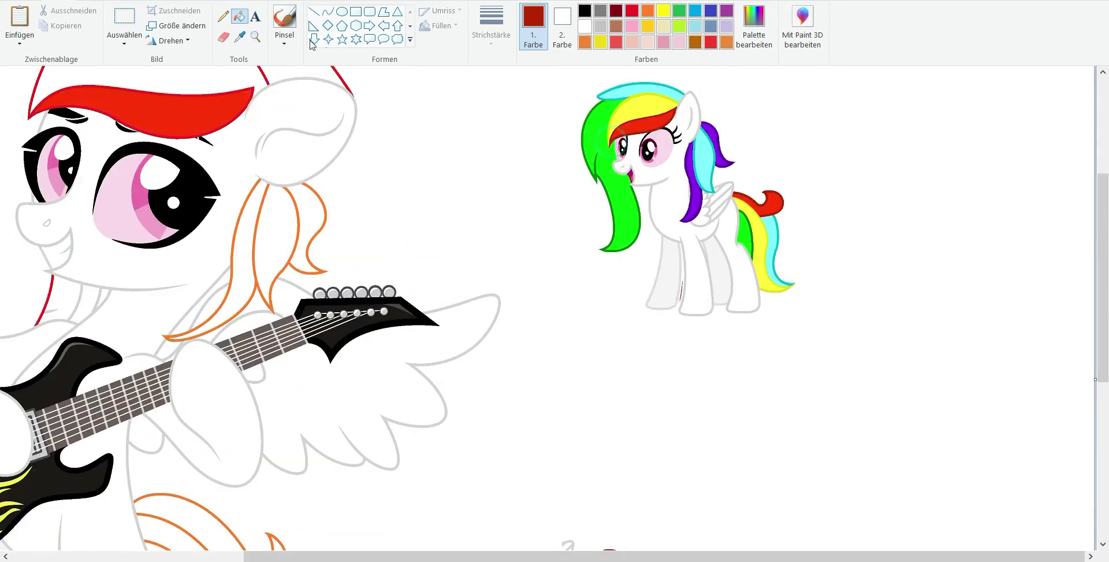
scroll(271, 282, up, 5)
click(327, 11)
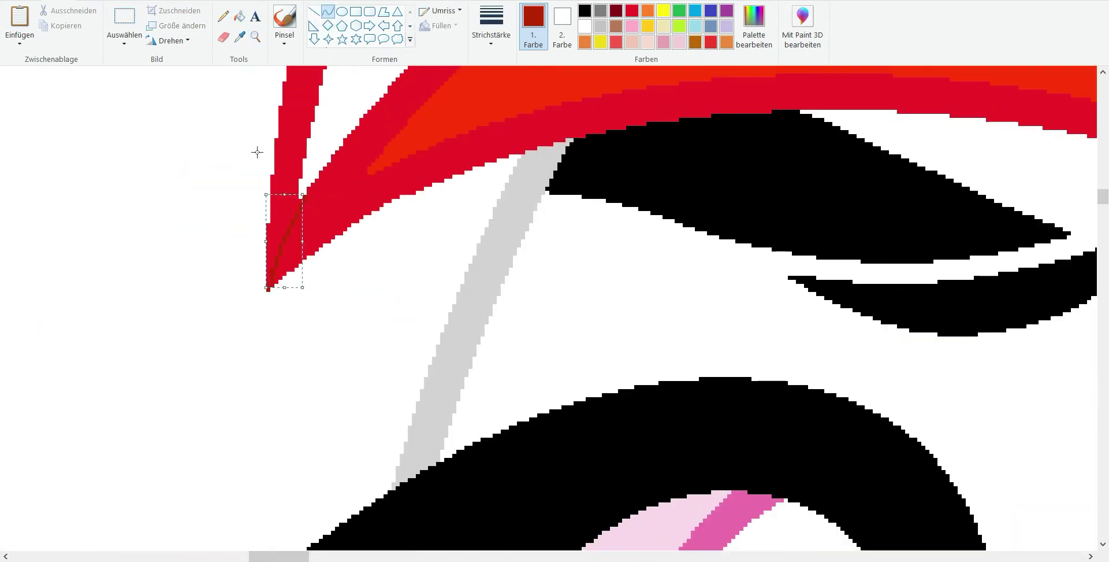
click(240, 16)
click(505, 130)
Fill the tail's upper curled lock with the bright red sampled from the coloured artwork.
click(240, 37)
scroll(247, 223, down, 5)
scroll(198, 168, down, 3)
click(219, 272)
Separate the upper tail lock's outline from the neighbouring strands and fill it with the sampled dark red.
click(239, 40)
scroll(199, 104, down, 3)
click(198, 104)
click(328, 10)
scroll(436, 289, up, 5)
scroll(542, 435, down, 2)
scroll(290, 165, up, 2)
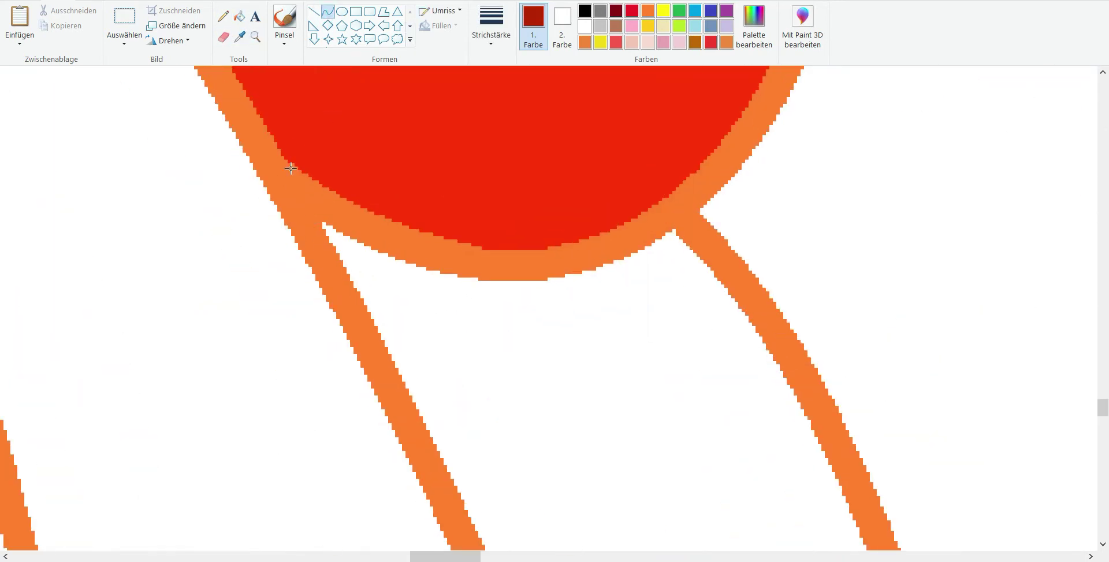
click(240, 16)
click(306, 188)
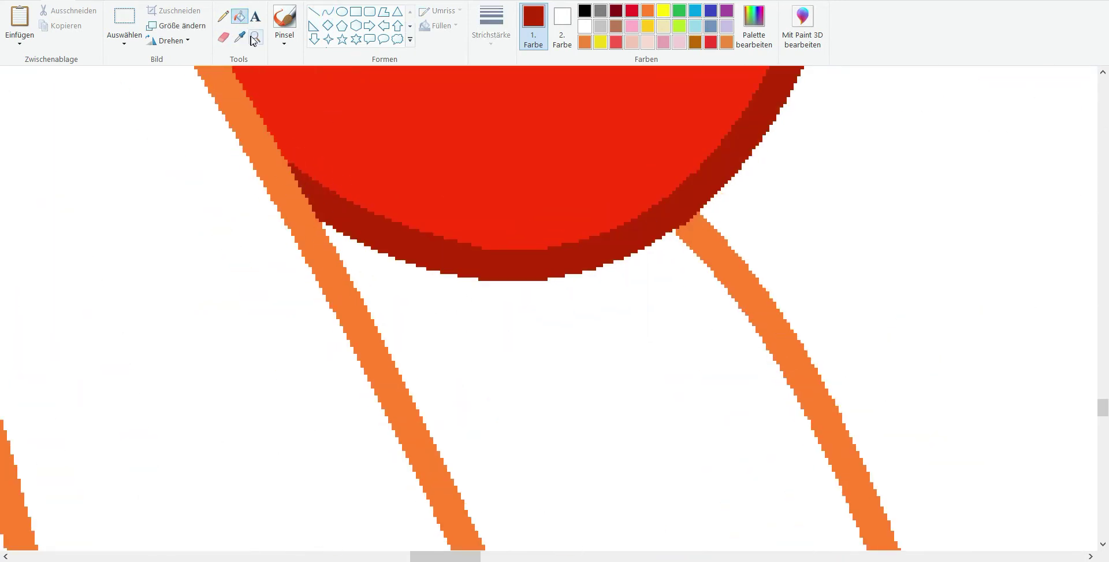
Fill the tail's middle strand and the mane section above the fringe with yellow.
scroll(306, 188, down, 3)
click(662, 10)
scroll(394, 419, up, 3)
click(394, 419)
scroll(394, 418, down, 3)
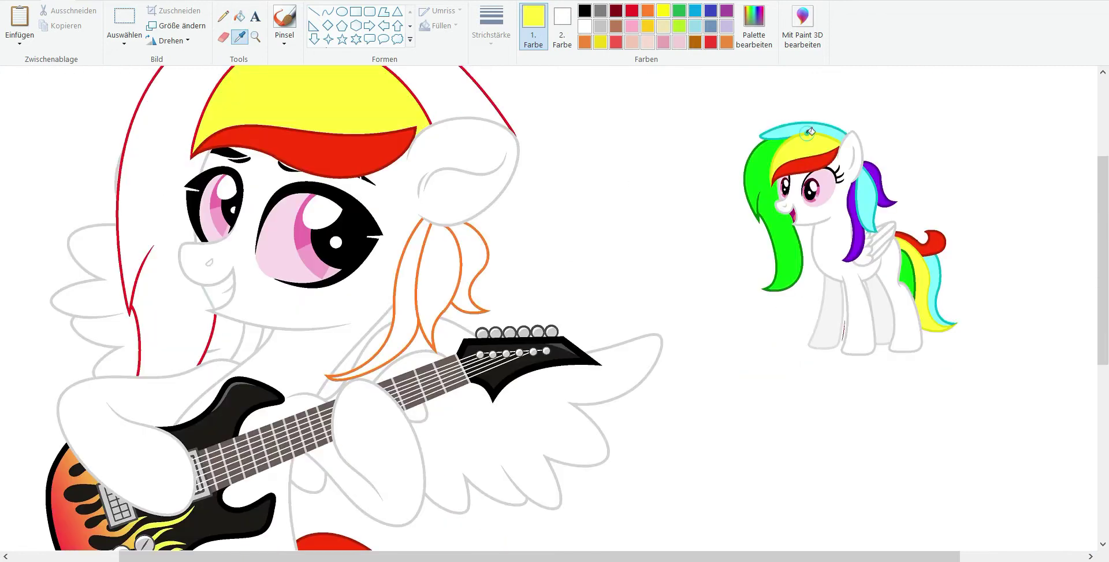
Separate the yellow mane section's outline from the adjoining strand and recolour it in the reference's dark yellow.
click(256, 37)
click(317, 193)
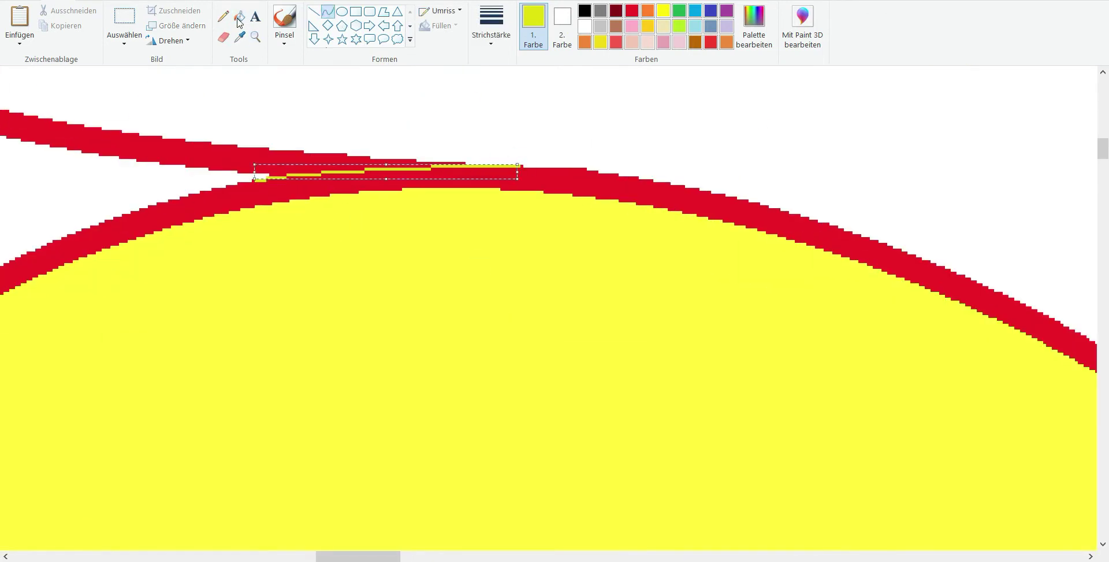
click(255, 36)
scroll(280, 264, down, 2)
scroll(332, 291, down, 2)
scroll(351, 396, up, 3)
scroll(352, 395, down, 2)
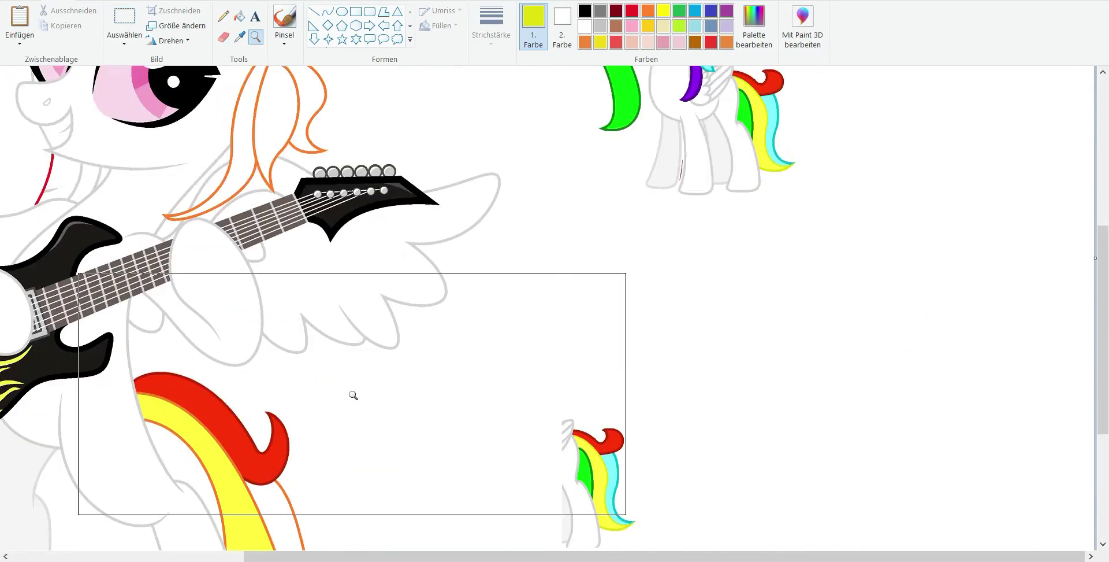
Recolour the outline of the tail's yellow strand in the same dark yellow down to its tip.
scroll(354, 397, up, 3)
click(329, 203)
drag(319, 172, 377, 120)
click(324, 146)
scroll(280, 332, down, 3)
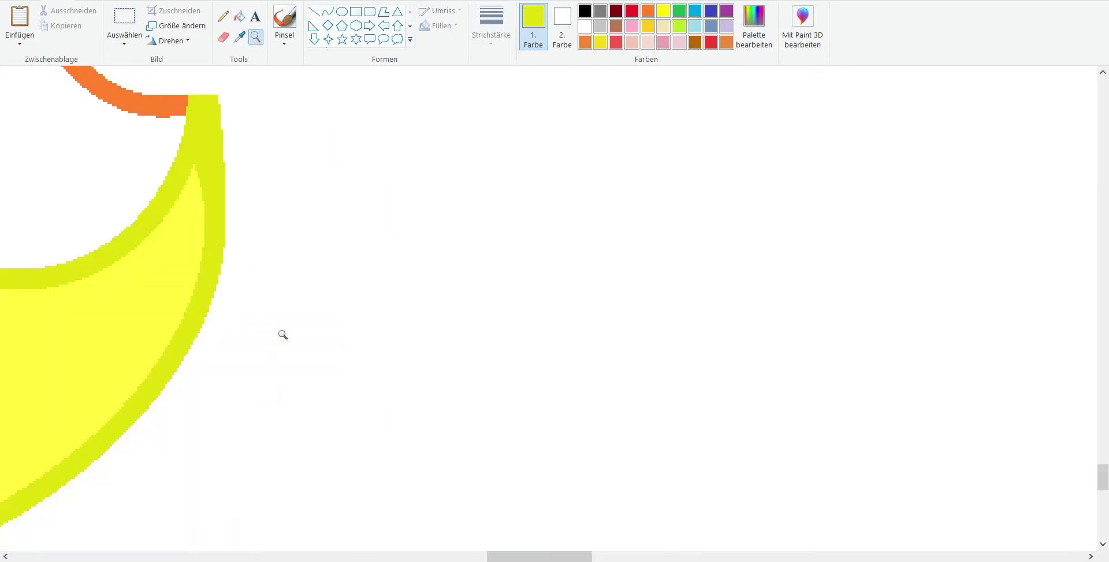
Fill the mane's top strand, the middle lock below the ear and the tail's outer strand with light blue.
scroll(329, 203, down, 2)
click(240, 17)
click(240, 37)
click(479, 149)
click(243, 92)
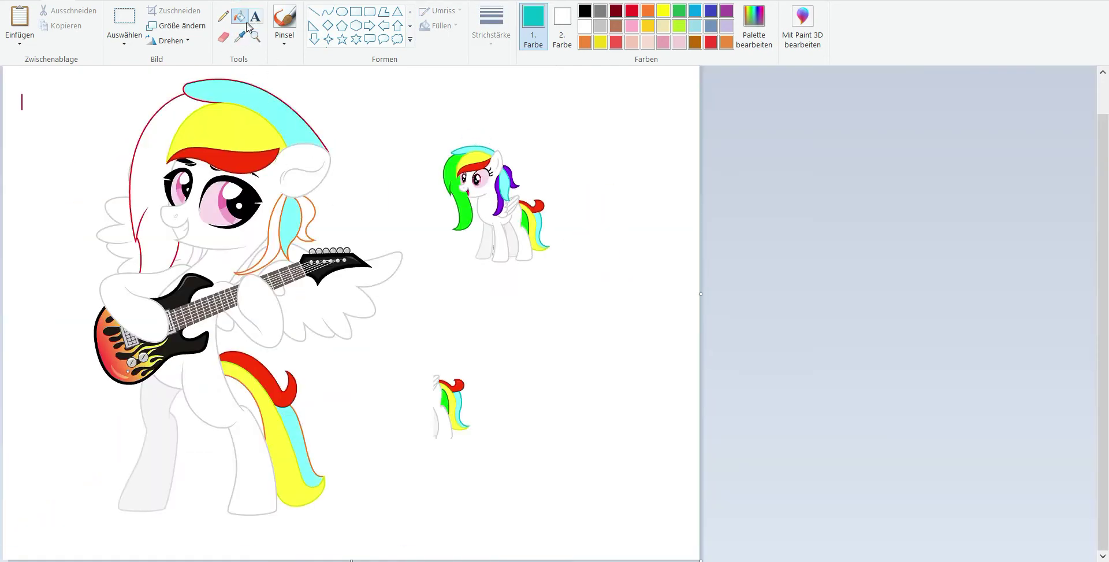
Separate the light blue strands' outlines from the neighbouring locks and recolour them in the sampled teal.
scroll(310, 198, up, 5)
click(265, 187)
click(255, 36)
scroll(421, 275, down, 3)
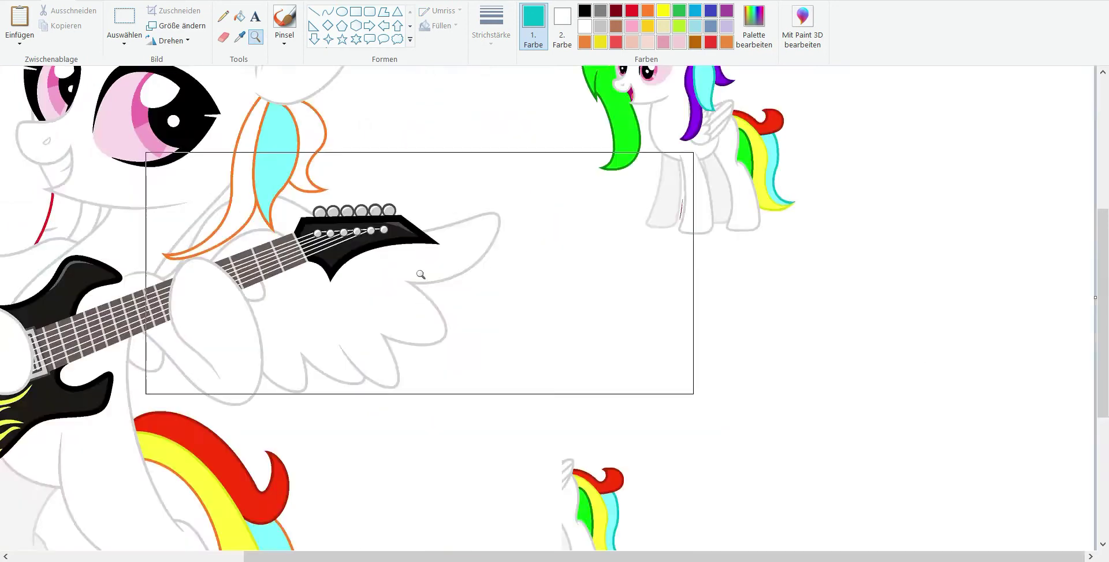
scroll(420, 275, up, 3)
scroll(784, 362, up, 5)
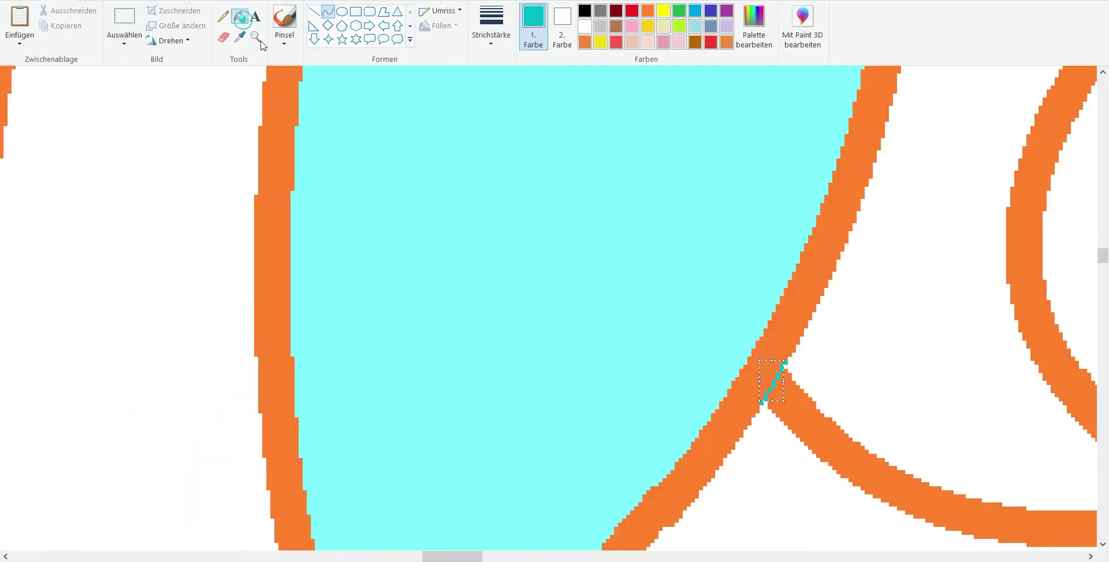
Fill the mane's long front strand and the tail's inner strand bright green and recolour their outlines in the sampled dark green.
click(156, 203)
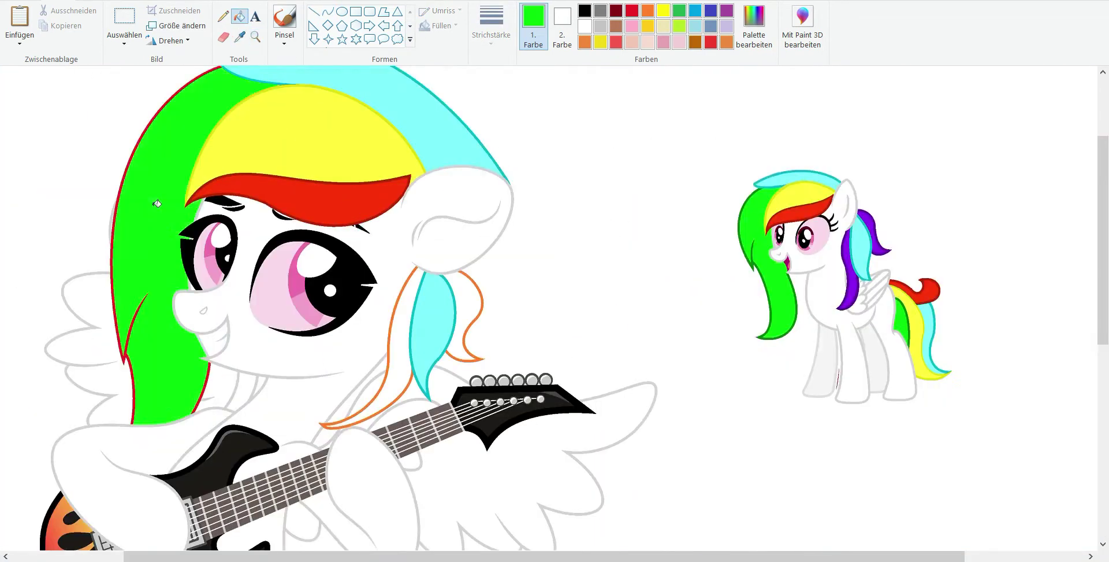
click(239, 36)
scroll(766, 249, down, 3)
scroll(209, 293, down, 8)
click(239, 37)
scroll(405, 289, up, 12)
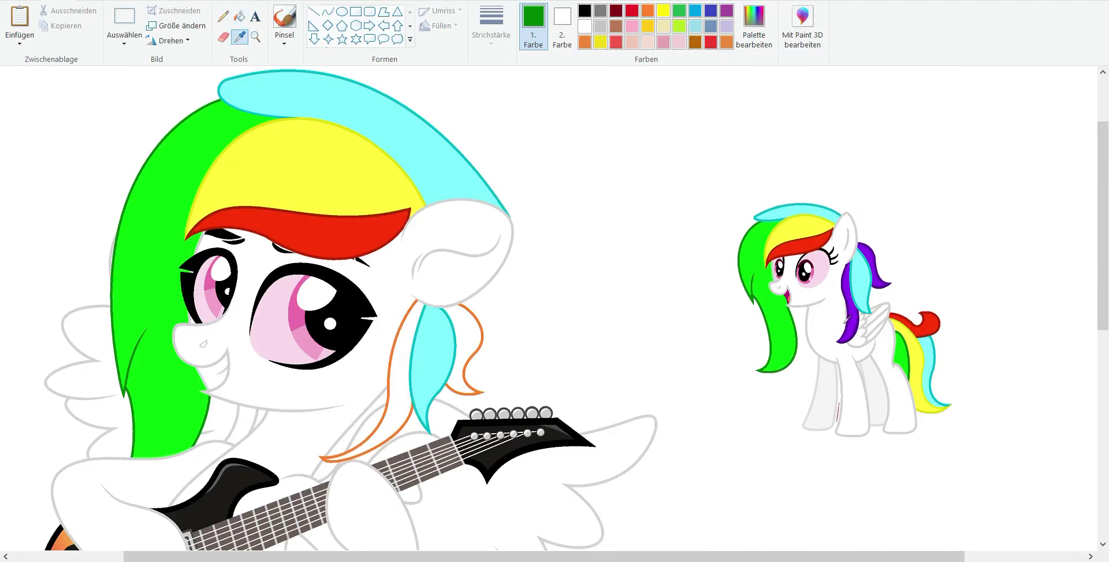
Fill the two remaining locks below the ear with the purple sampled from the reference pony.
click(846, 312)
click(381, 393)
click(468, 347)
Delete the rainbow-haired reference pony from the canvas.
key(ctrl+Page_Down)
click(124, 17)
drag(436, 138, 555, 266)
key(Delete)
Recolour the outer part of the first black eyebrow with red and yellow bands sampled from the mane.
click(239, 36)
key(ctrl+Page_Up)
right_click(344, 149)
click(491, 29)
click(488, 81)
right_click(297, 237)
click(255, 36)
click(260, 203)
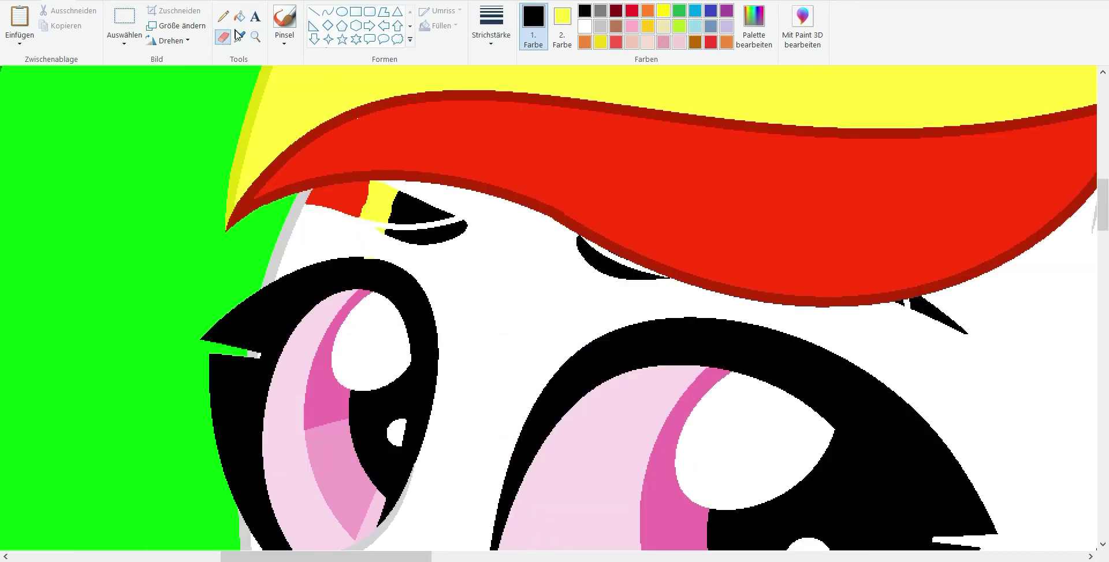
Continue the rainbow on the eyebrows with sampled green, light blue and purple, replacing the remaining black.
right_click(256, 81)
click(223, 36)
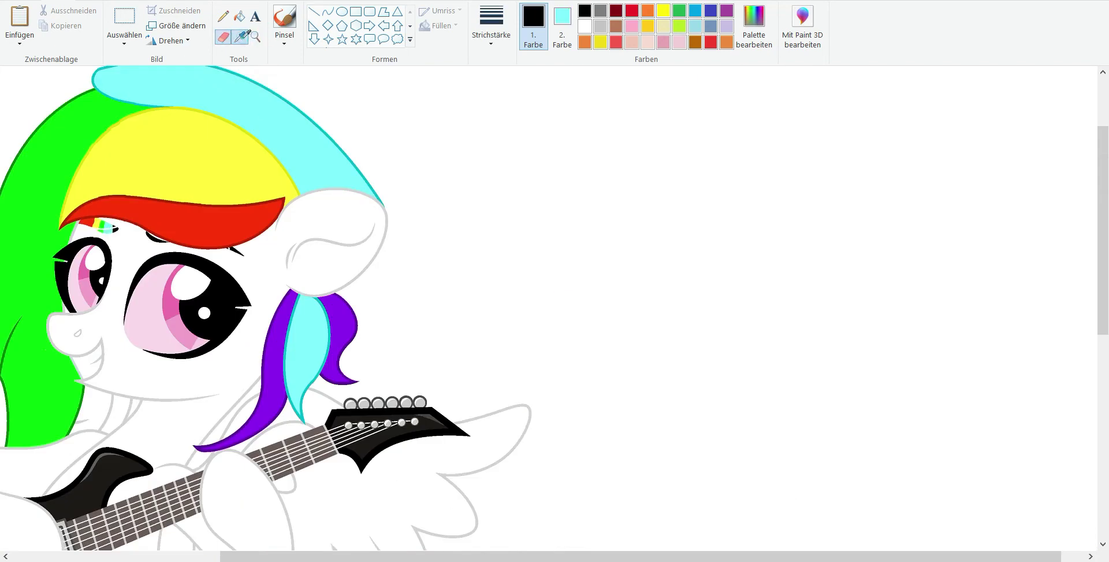
click(241, 36)
right_click(271, 359)
scroll(123, 120, down, 2)
click(258, 39)
click(188, 148)
click(240, 36)
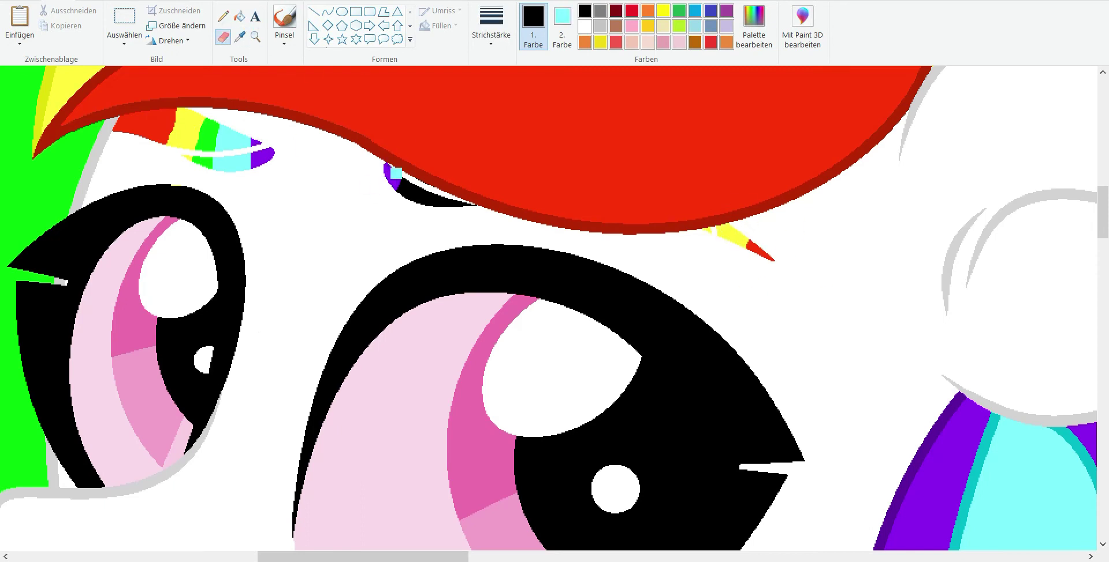
Crop the image to the guitar-playing pony.
scroll(406, 196, down, 5)
click(124, 20)
drag(23, 70, 200, 326)
right_click(51, 249)
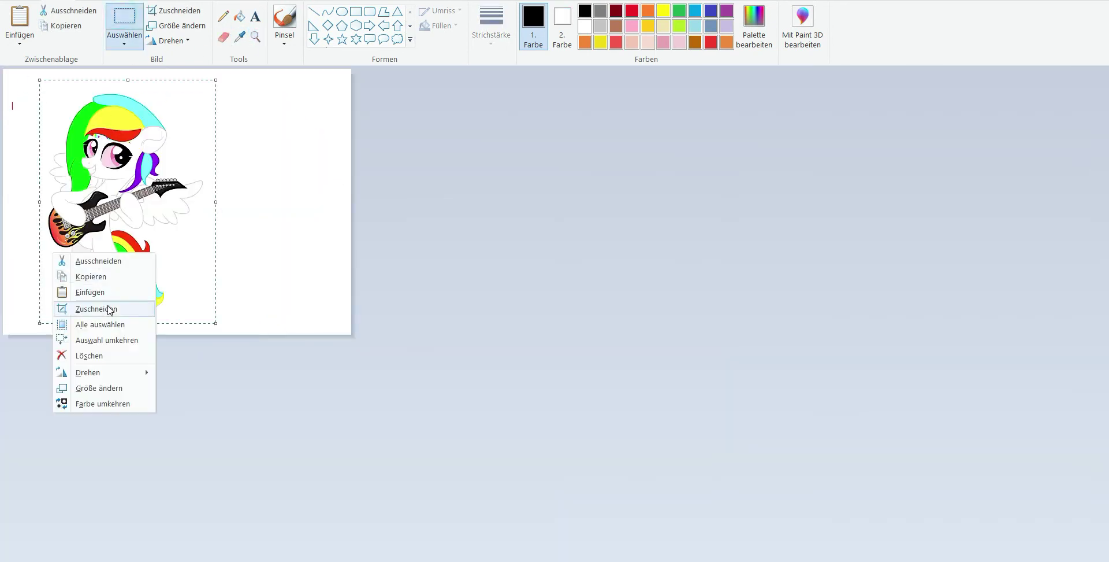
click(86, 307)
Shift the artwork closer to the canvas's upper-left corner and narrow the canvas to fit it.
drag(64, 151, 56, 141)
click(240, 273)
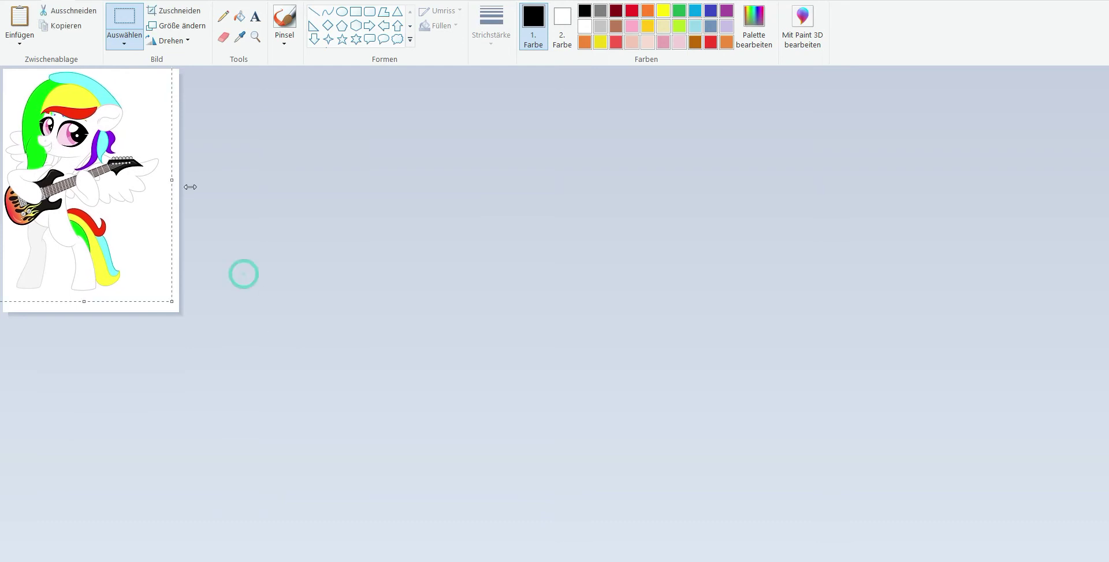
drag(180, 191, 161, 191)
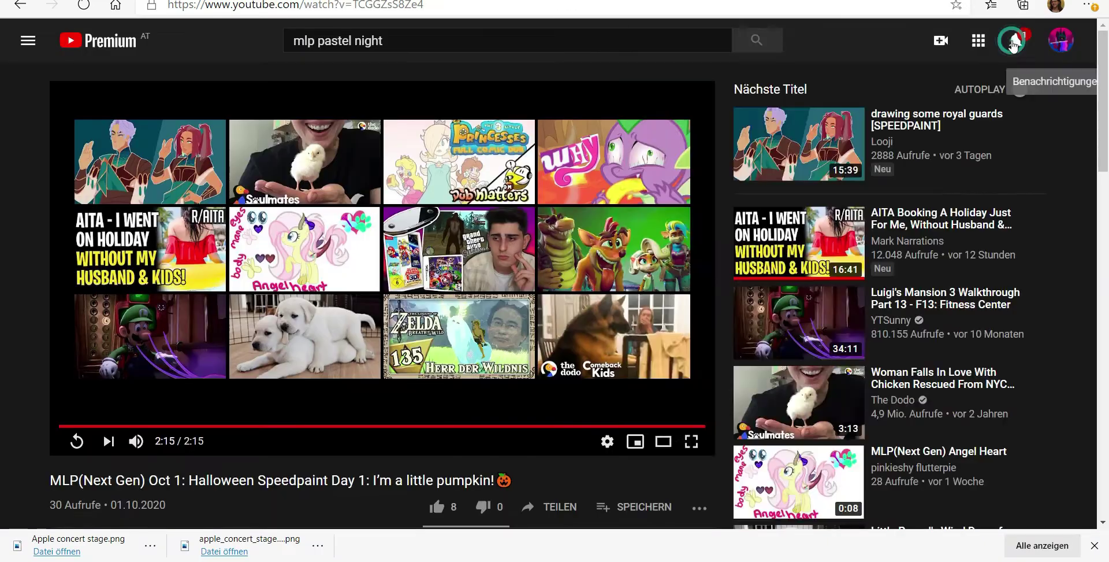
Switch to YouTube and look through the notifications for recent uploads.
click(1024, 46)
scroll(809, 173, down, 15)
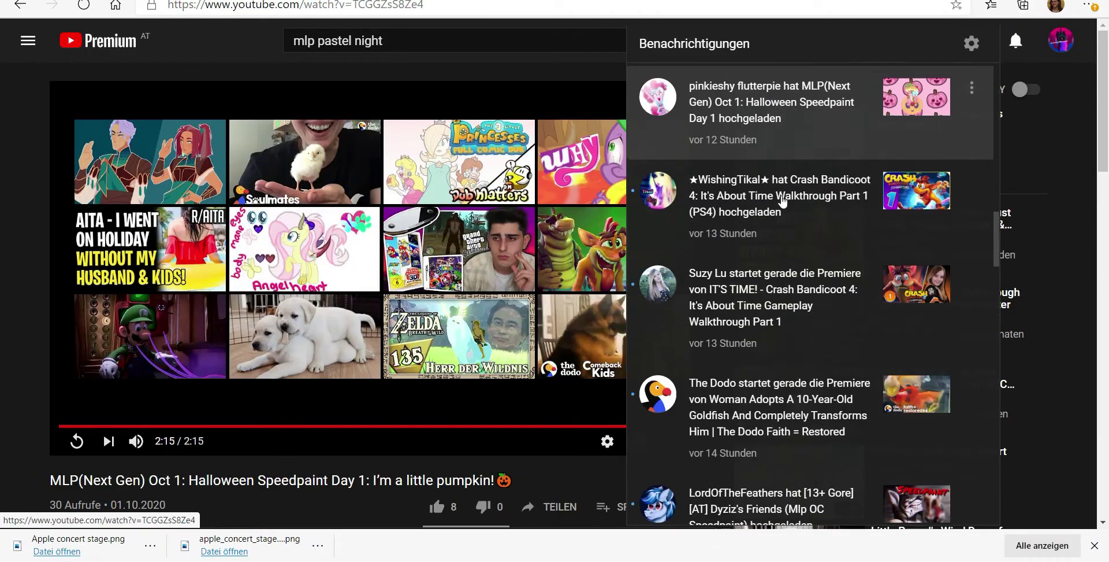
click(809, 191)
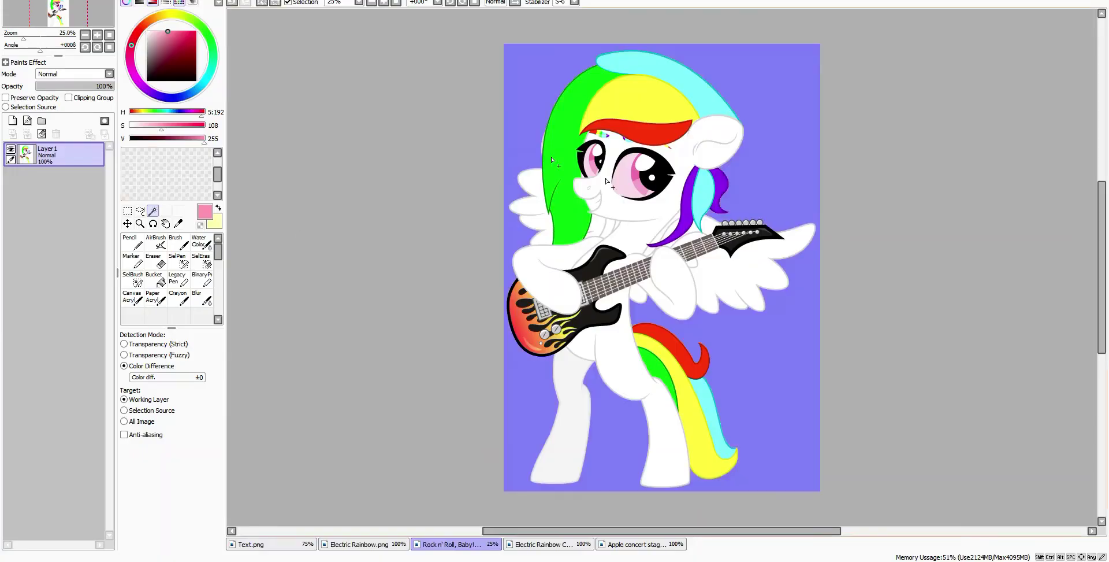
In PaintTool SAI, copy the apple concert stage image and paste it into the pony drawing as a layer.
scroll(551, 157, up, 3)
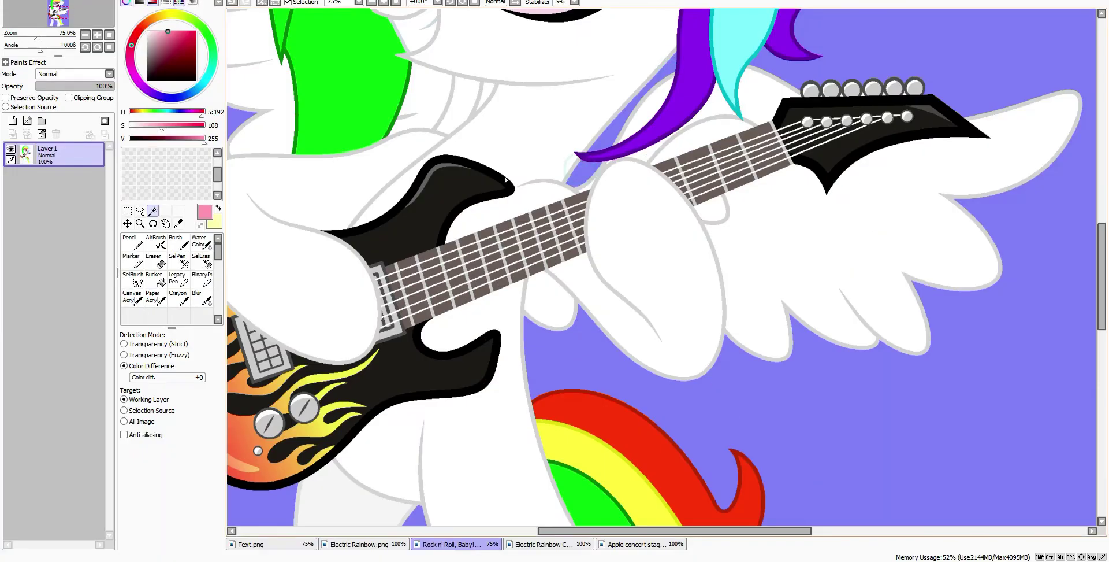
scroll(580, 169, down, 3)
click(636, 543)
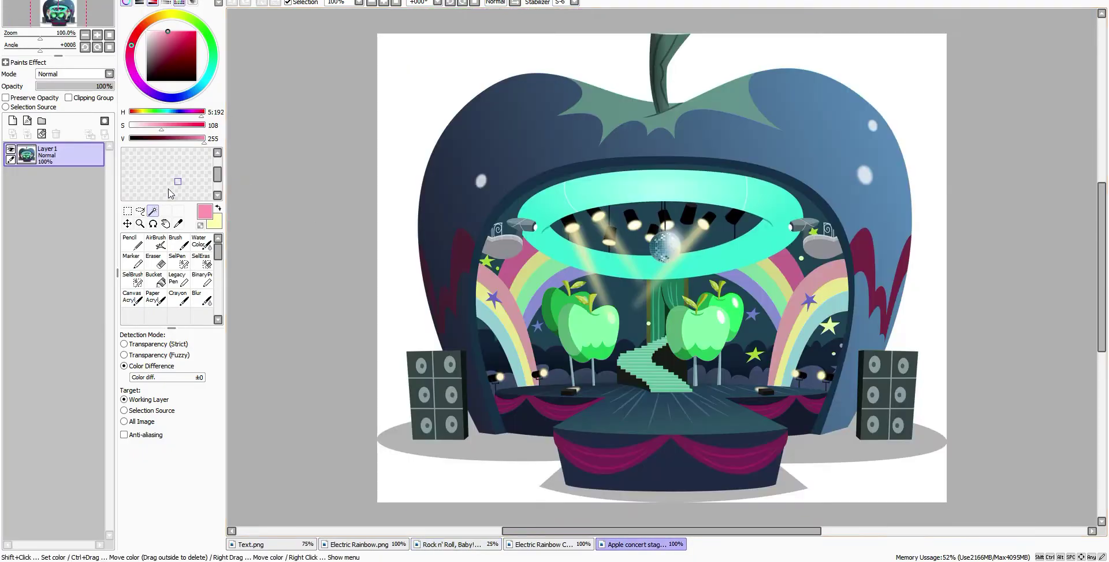
click(275, 3)
click(87, 57)
click(448, 544)
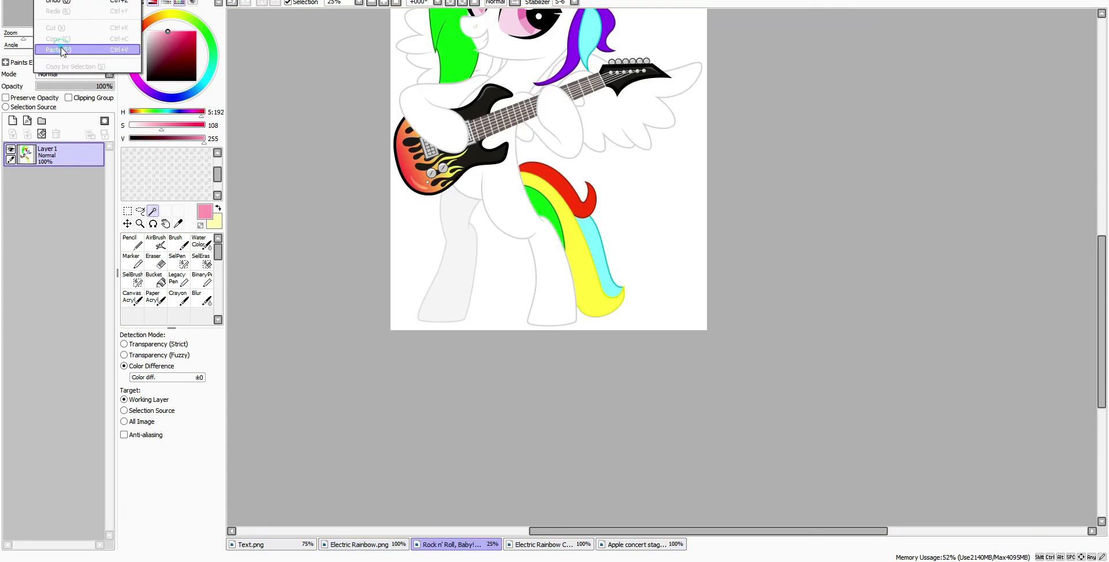
click(70, 46)
Enlarge the pasted concert stage until it covers the whole canvas behind the pony.
key(ctrl+t)
scroll(516, 169, down, 1)
drag(516, 169, 842, 391)
scroll(841, 391, down, 1)
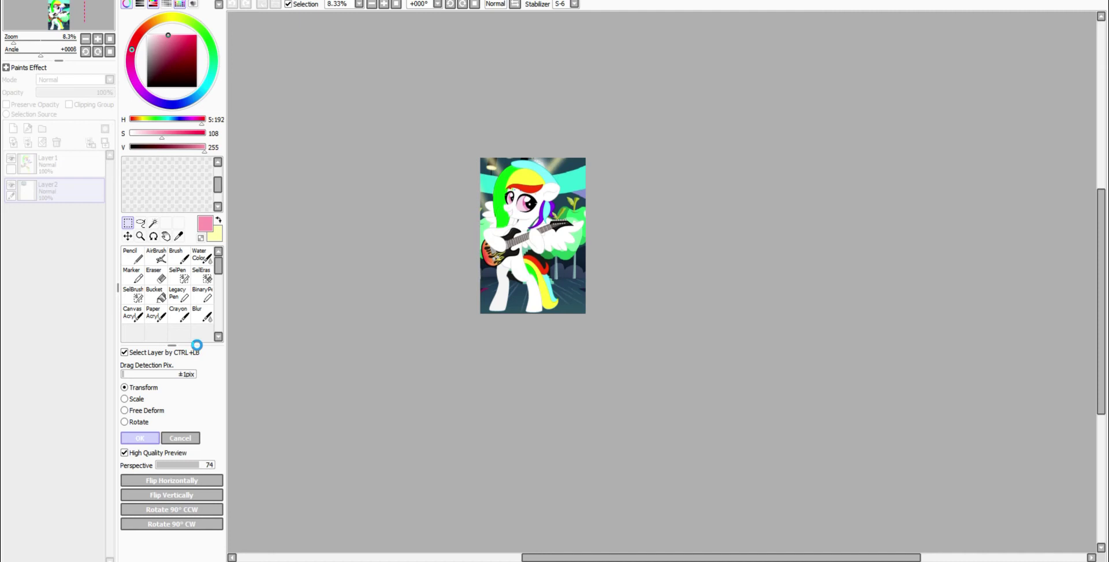
Close the concert stage file and paste the rainbow cutie mark from its own file into the pony drawing.
click(636, 546)
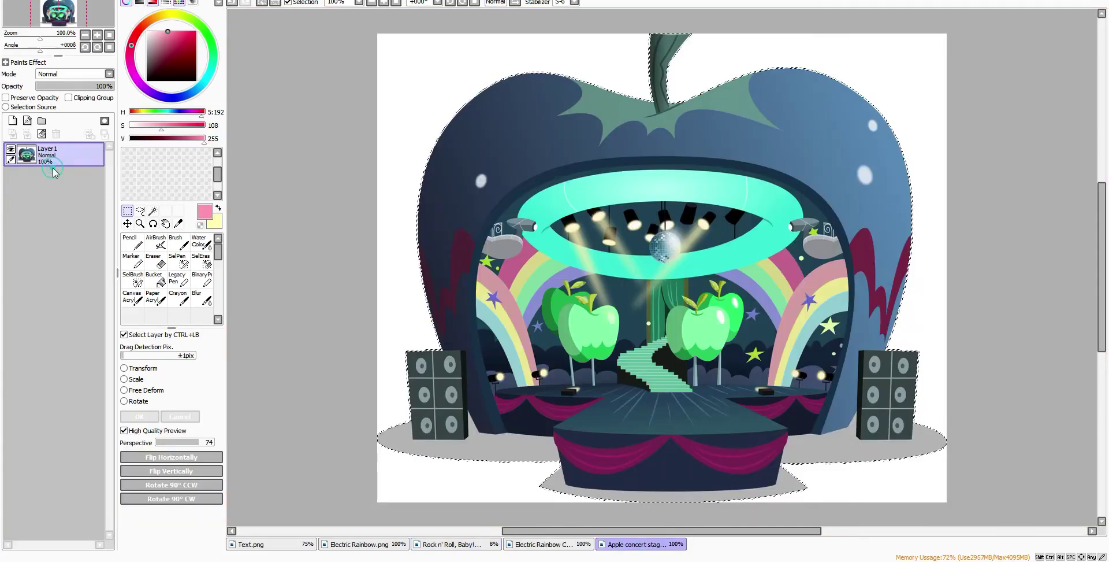
click(153, 223)
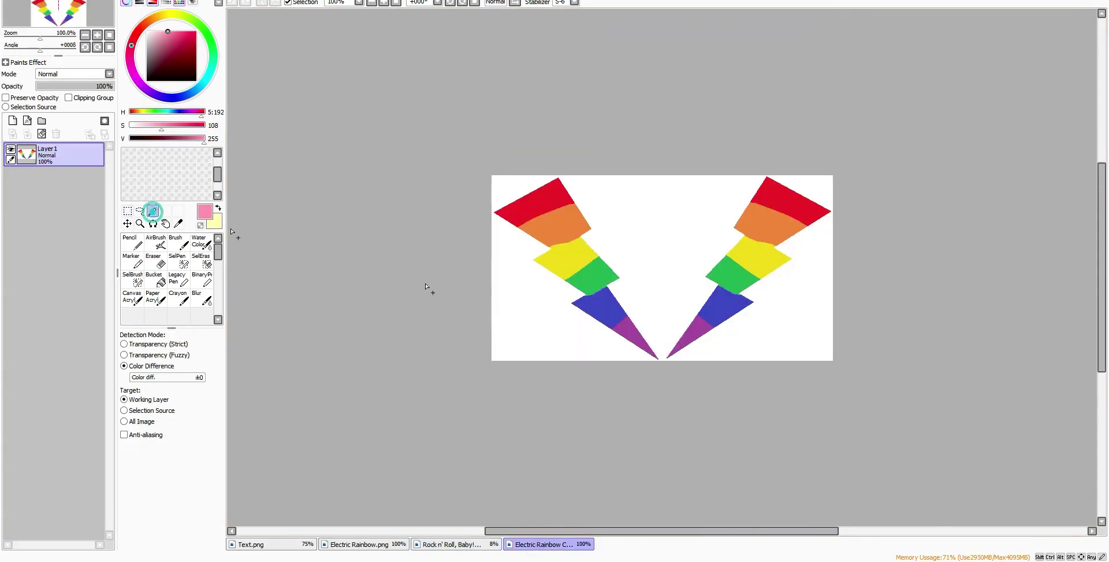
key(ctrl+a)
key(ctrl+c)
click(458, 543)
key(ctrl+v)
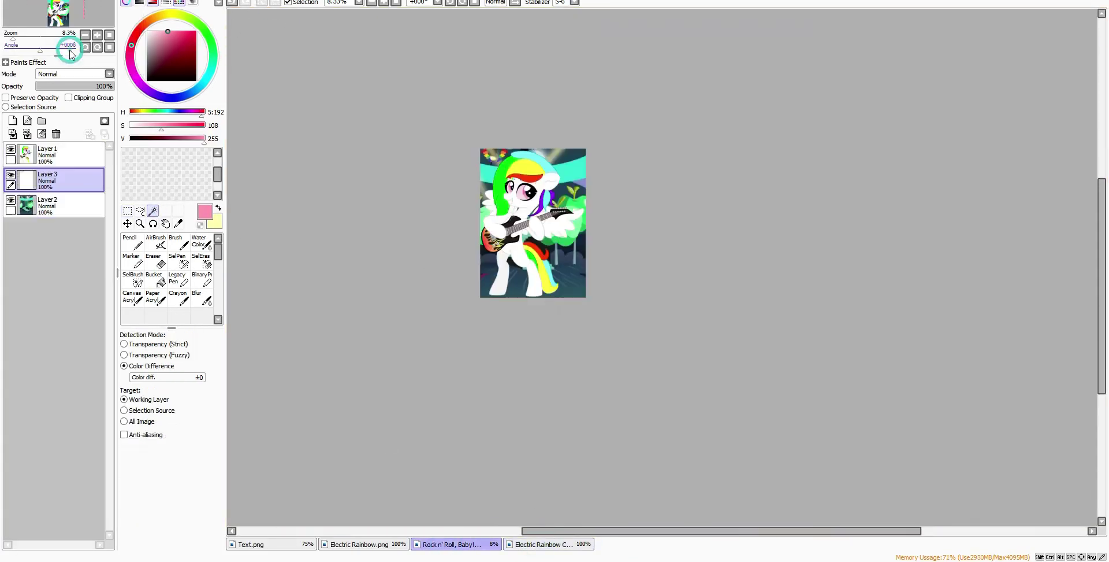
Scale down the rainbow cutie mark and place it on the pony's flank, above the pony layer.
key(ctrl+t)
scroll(325, 246, up, 10)
drag(324, 246, 397, 152)
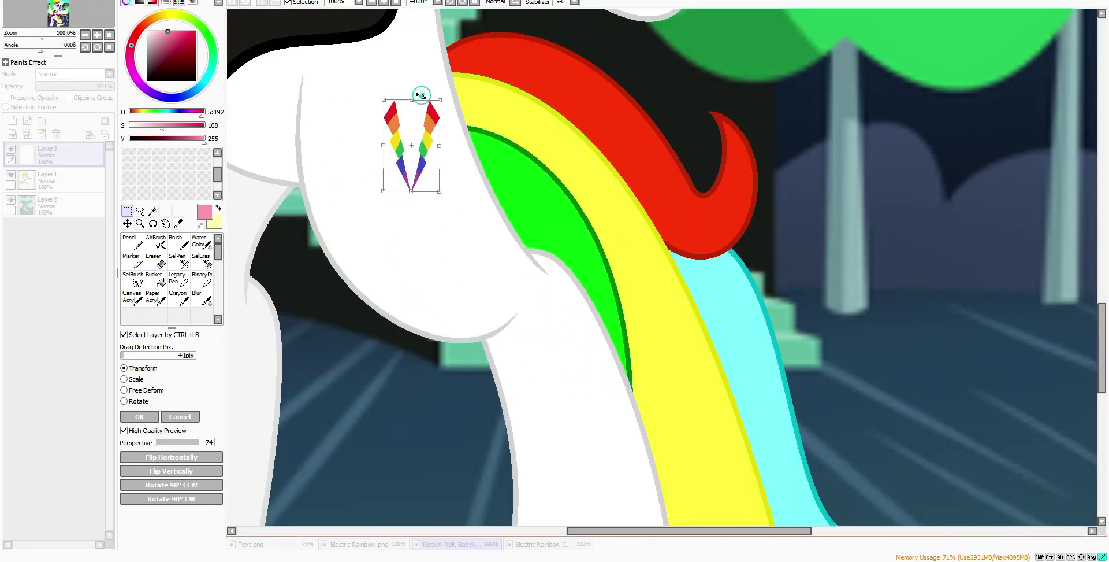
scroll(421, 95, down, 5)
Close the separate rainbow cutie mark file.
click(548, 544)
key(ctrl+w)
click(564, 321)
On a new layer, shade the upper dark pink iris areas of both eyes dark maroon and blur the shading.
click(153, 211)
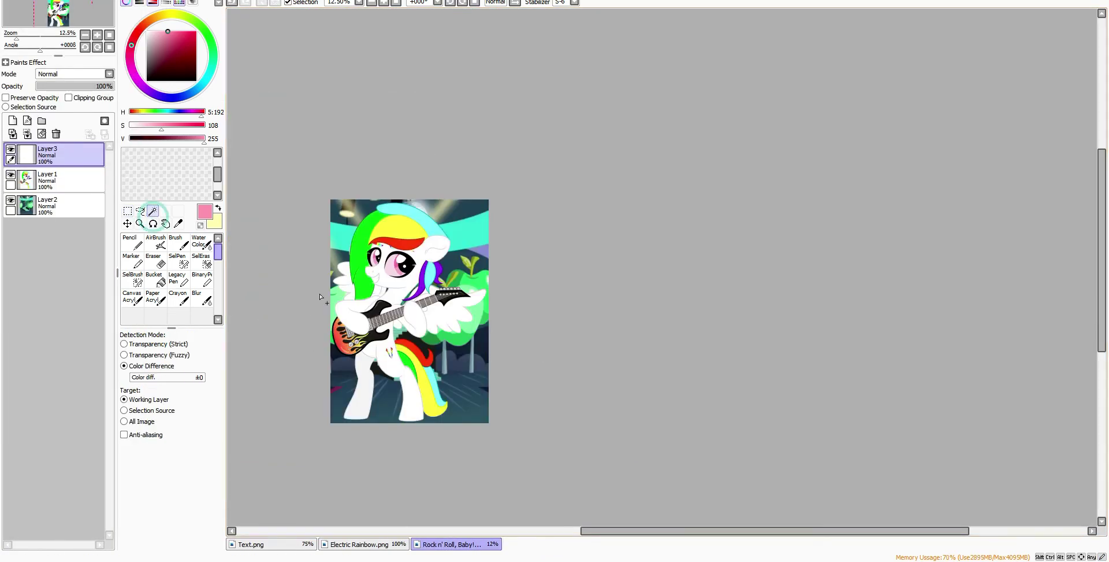
scroll(320, 296, up, 8)
click(12, 120)
click(168, 62)
click(202, 278)
drag(315, 232, 351, 222)
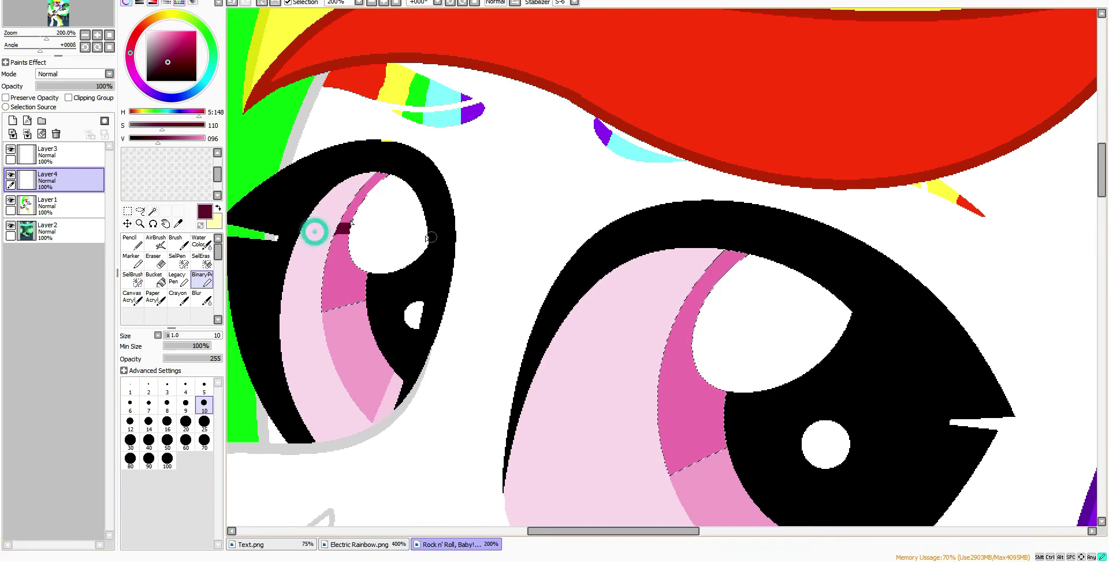
key(b)
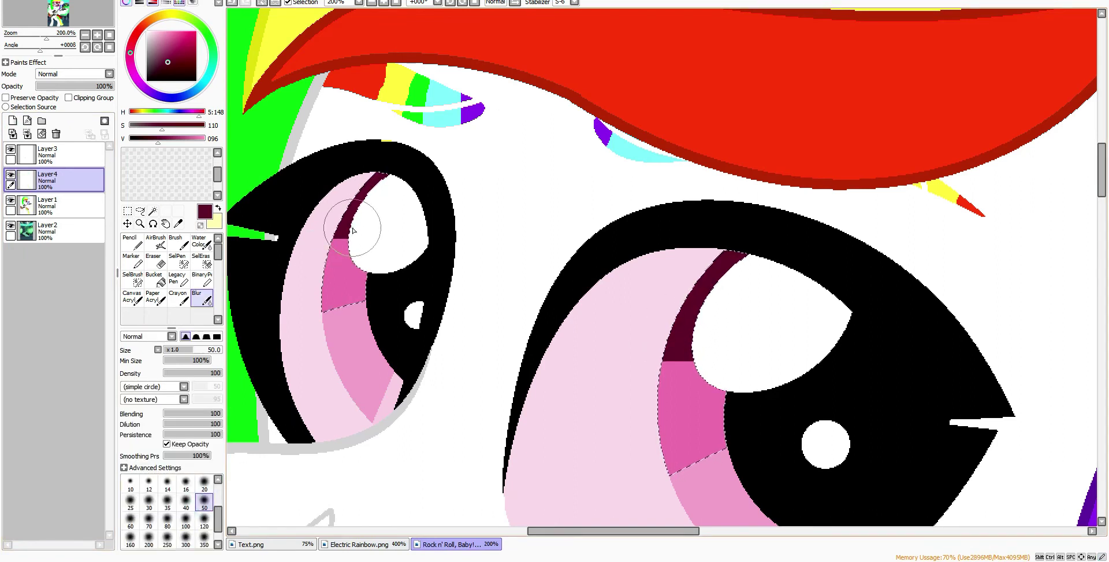
Select the pony's face and add a soft, blurred red blush to the cheek on a new layer.
click(153, 211)
click(57, 205)
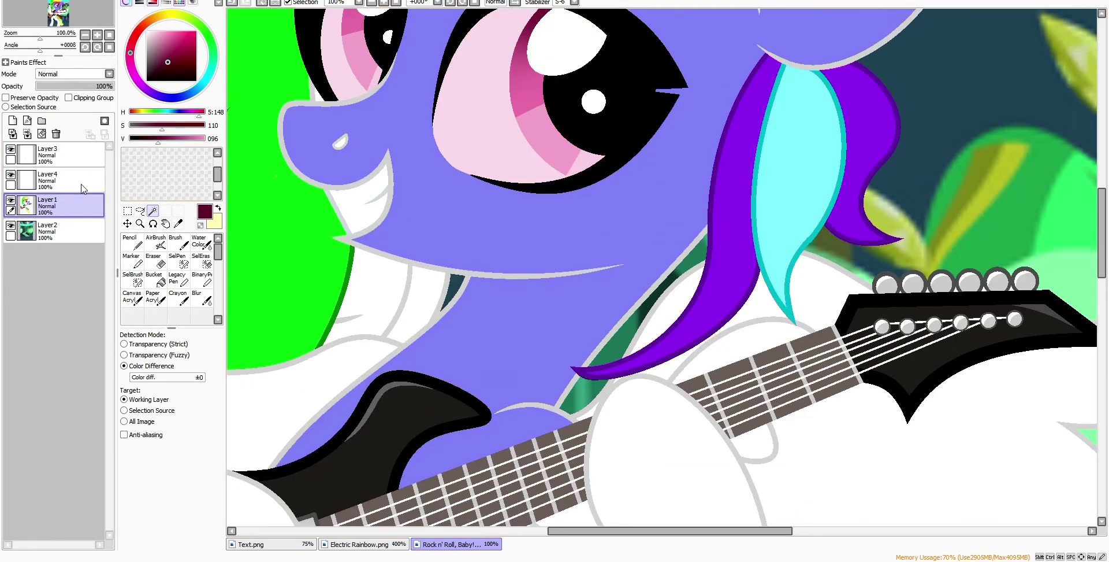
drag(182, 125, 130, 125)
drag(509, 220, 578, 231)
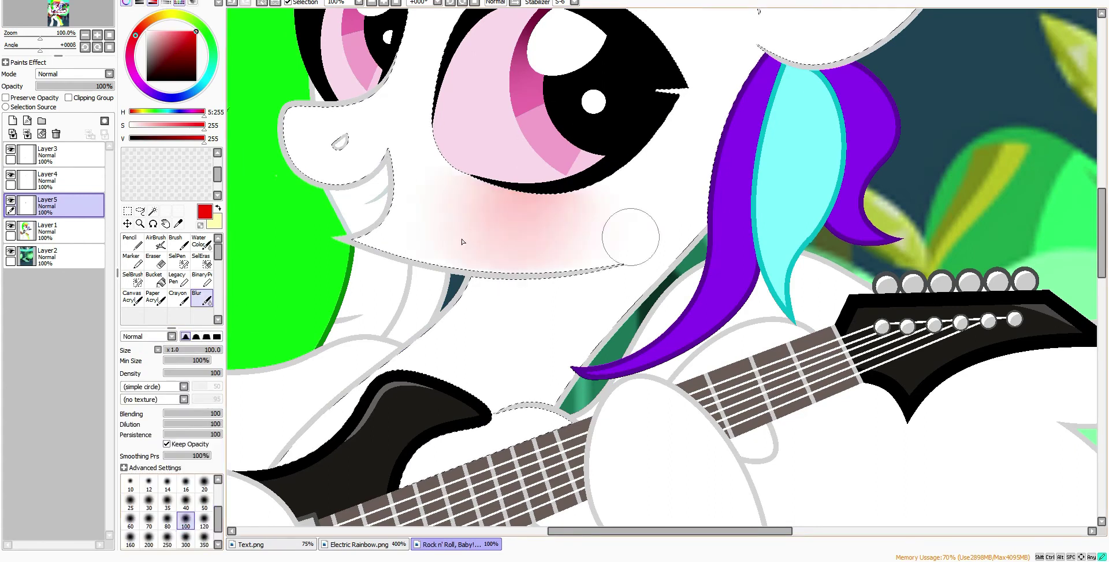
drag(480, 213, 520, 258)
scroll(491, 172, down, 5)
Add a black shadow under the hooves on a layer beneath the pony and reduce its opacity to 18%.
click(13, 121)
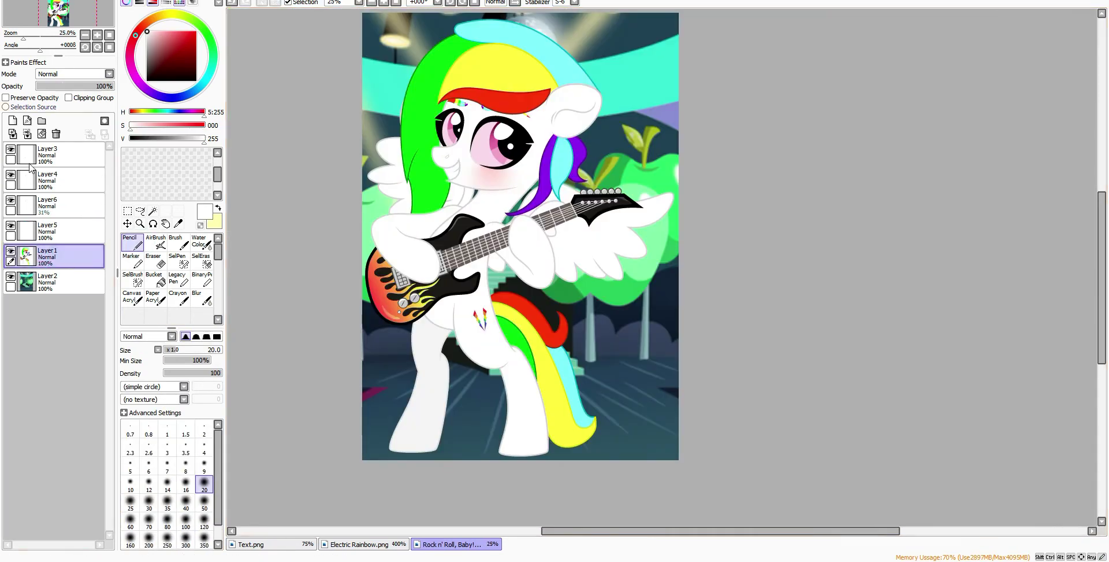
click(132, 241)
key(ctrl+t)
scroll(520, 427, up, 2)
drag(514, 424, 525, 387)
click(139, 416)
click(50, 85)
scroll(462, 231, down, 2)
On a new top layer, airbrush a red diagonal band across the canvas's upper-left corner with brush size 500.
click(12, 120)
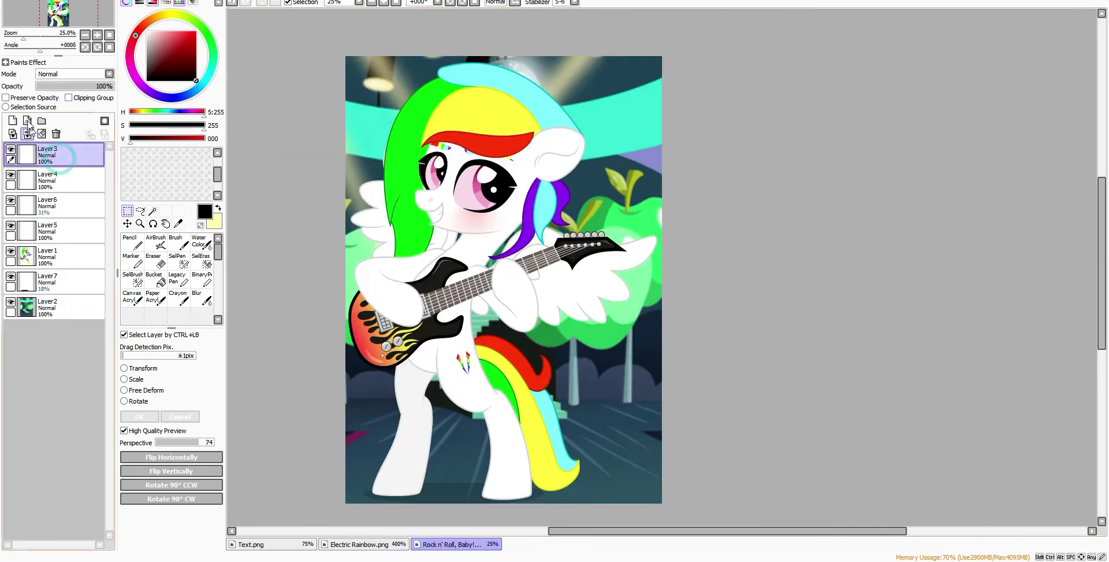
scroll(463, 231, up, 1)
click(196, 32)
click(156, 241)
scroll(462, 231, down, 2)
drag(399, 130, 442, 74)
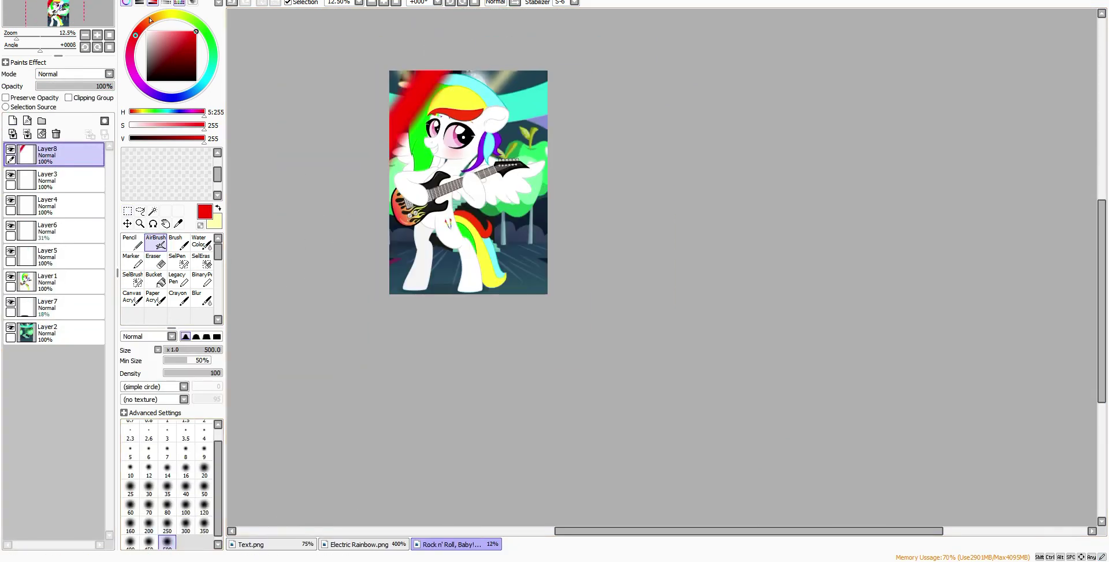
Airbrush parallel diagonal bands in orange, yellow, green, blue and purple across the rest of the canvas.
drag(398, 219, 494, 78)
click(170, 14)
click(212, 46)
drag(448, 292, 546, 118)
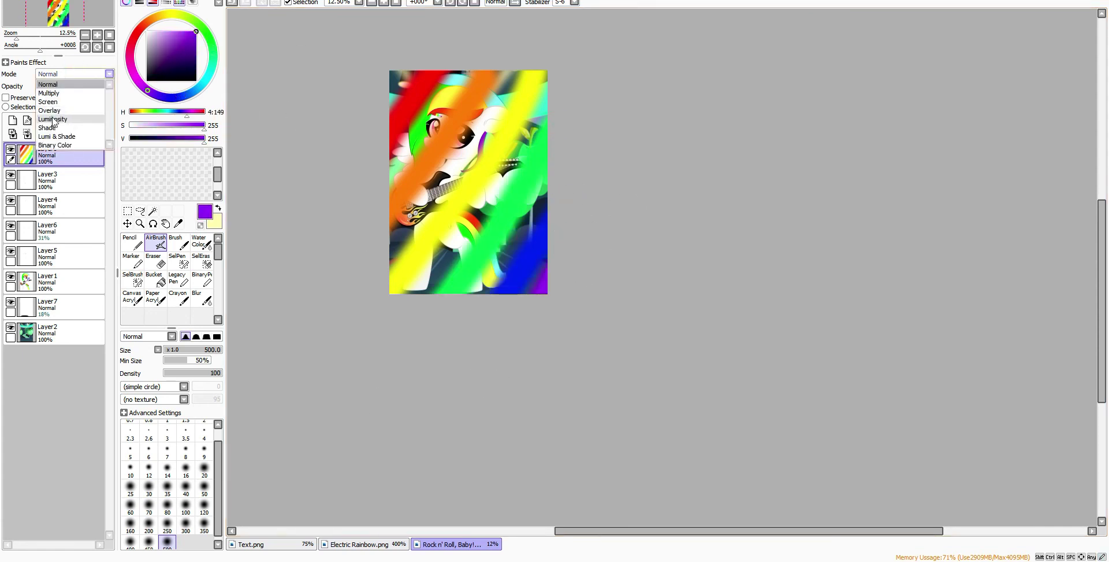
Set the rainbow band layer's blending mode to Screen and soften the bands with the Blur tool at size 500.
click(48, 102)
scroll(293, 134, up, 3)
scroll(293, 134, down, 2)
click(203, 300)
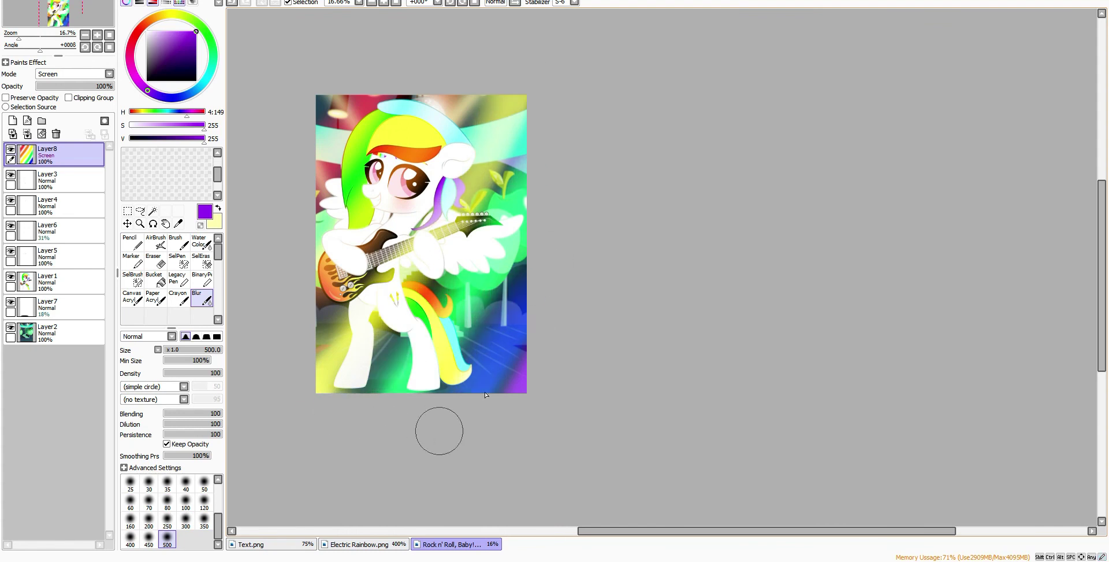
scroll(47, 81, up, 2)
scroll(47, 81, down, 3)
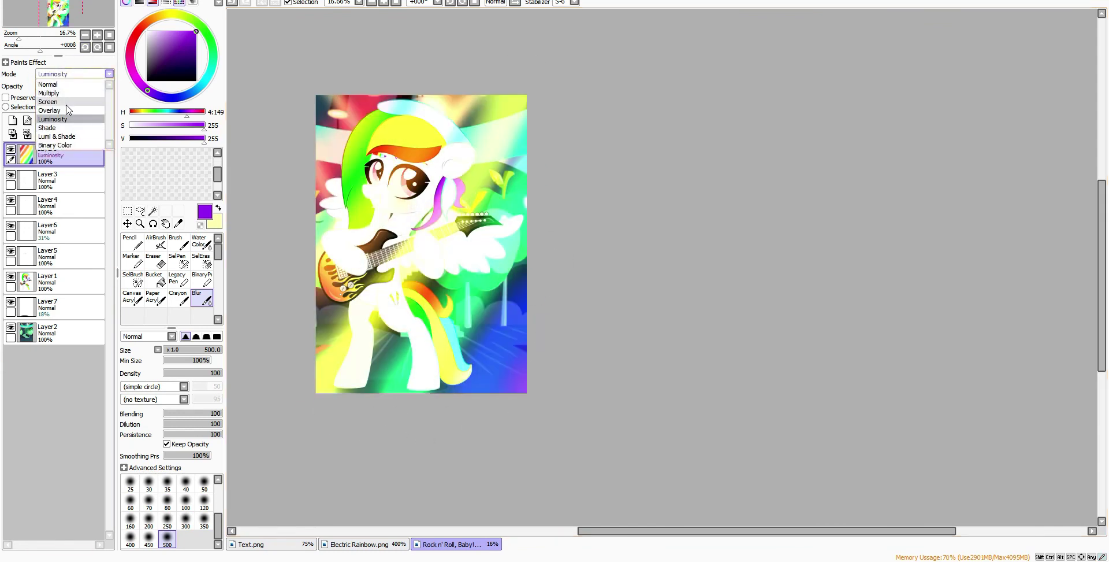